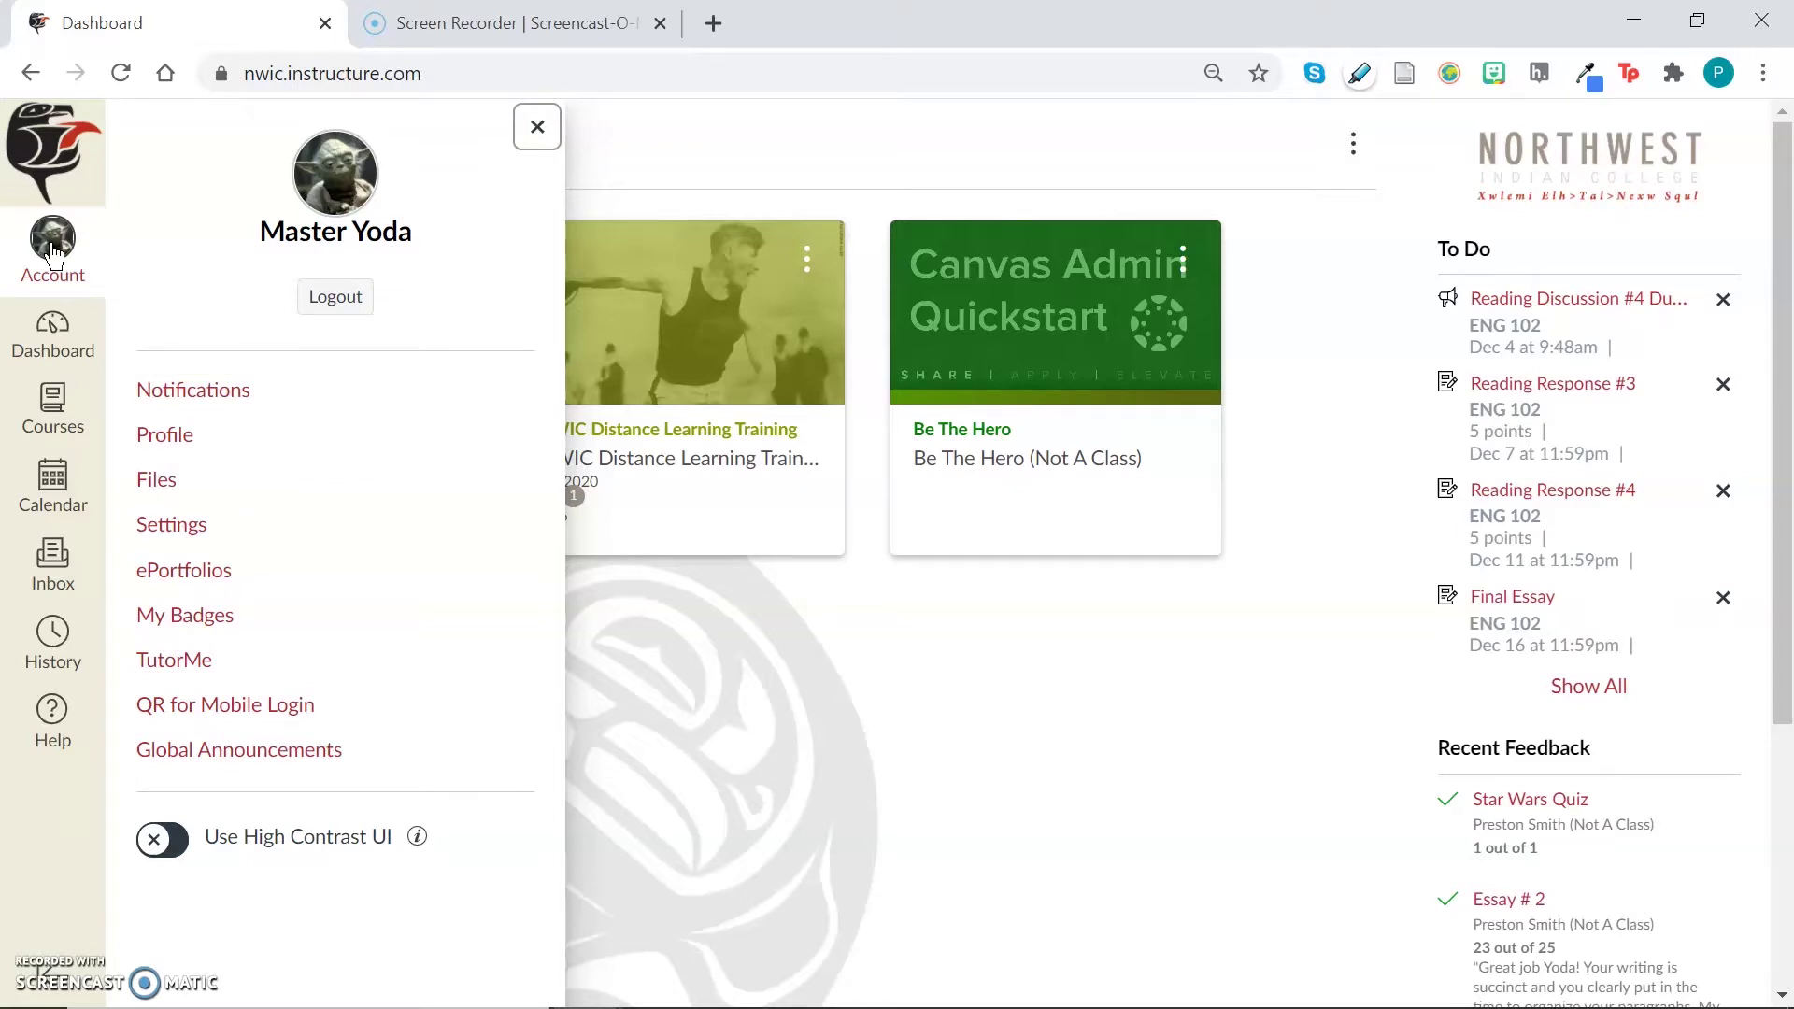
# Open the account notification settings and set Course Content email notifications to Notify immediately.
pyautogui.click(177, 392)
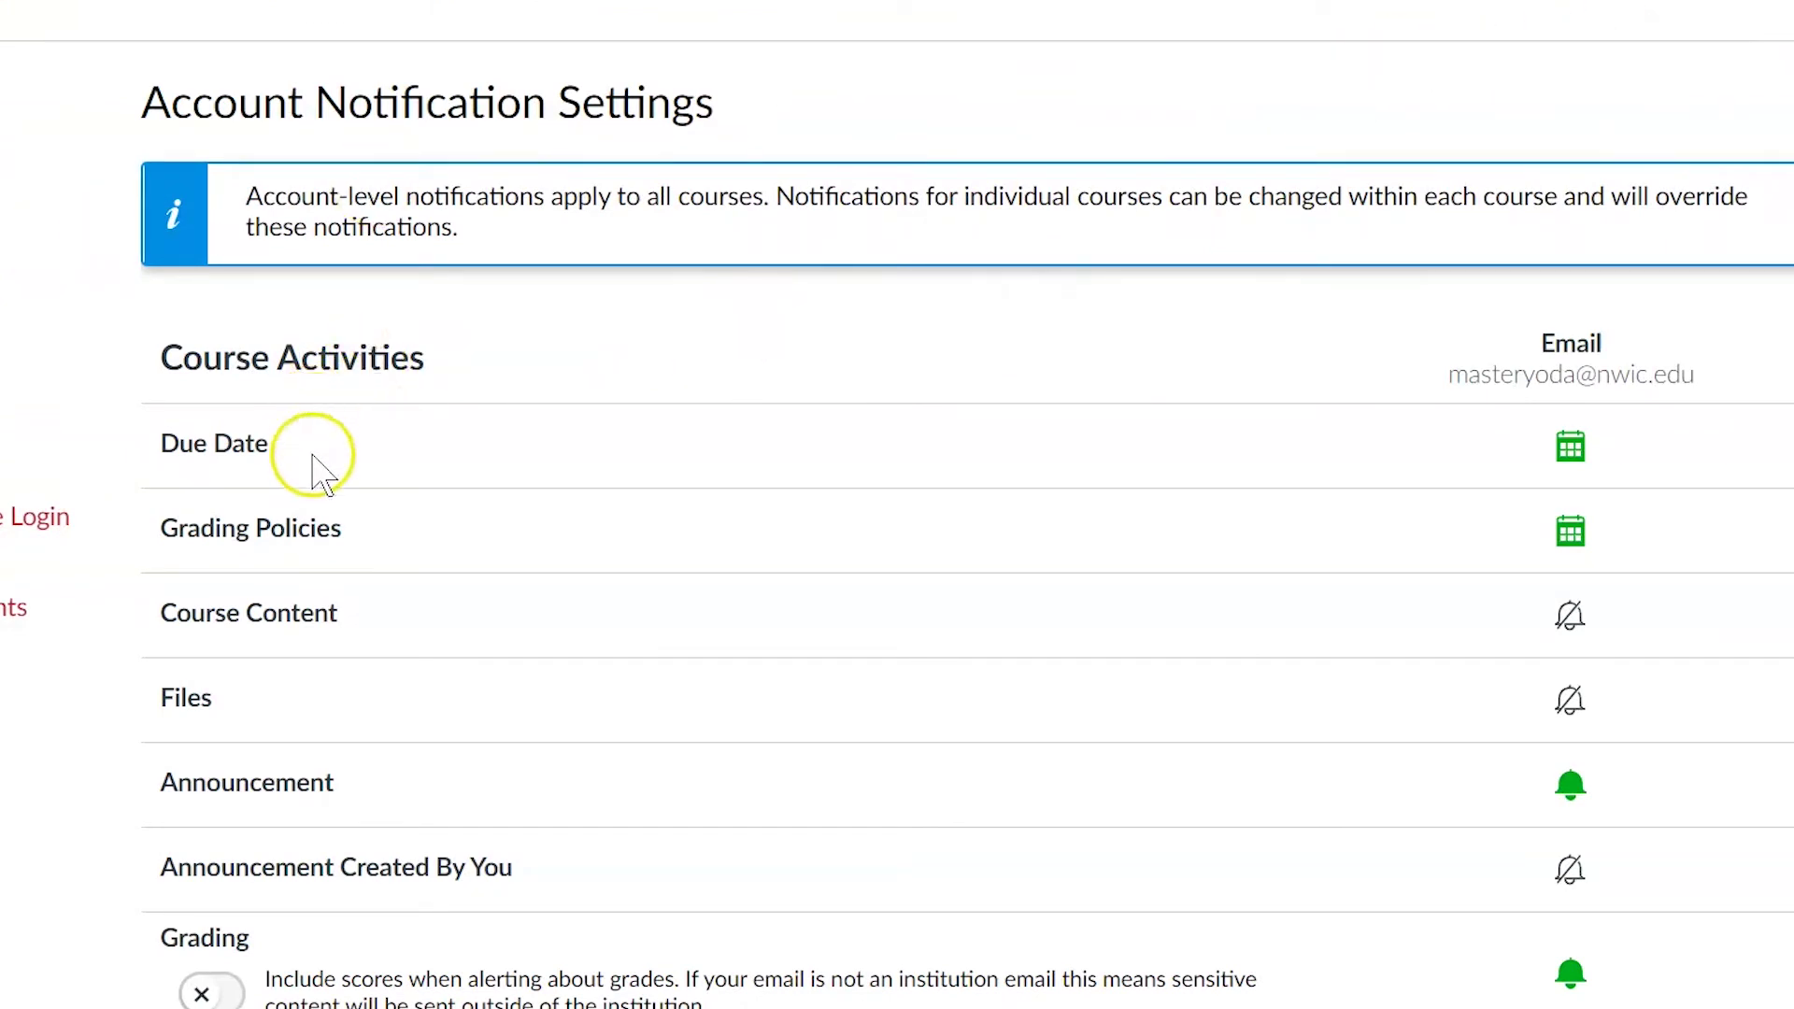
pyautogui.moveTo(329, 609)
pyautogui.scroll(-2, 1374, 350)
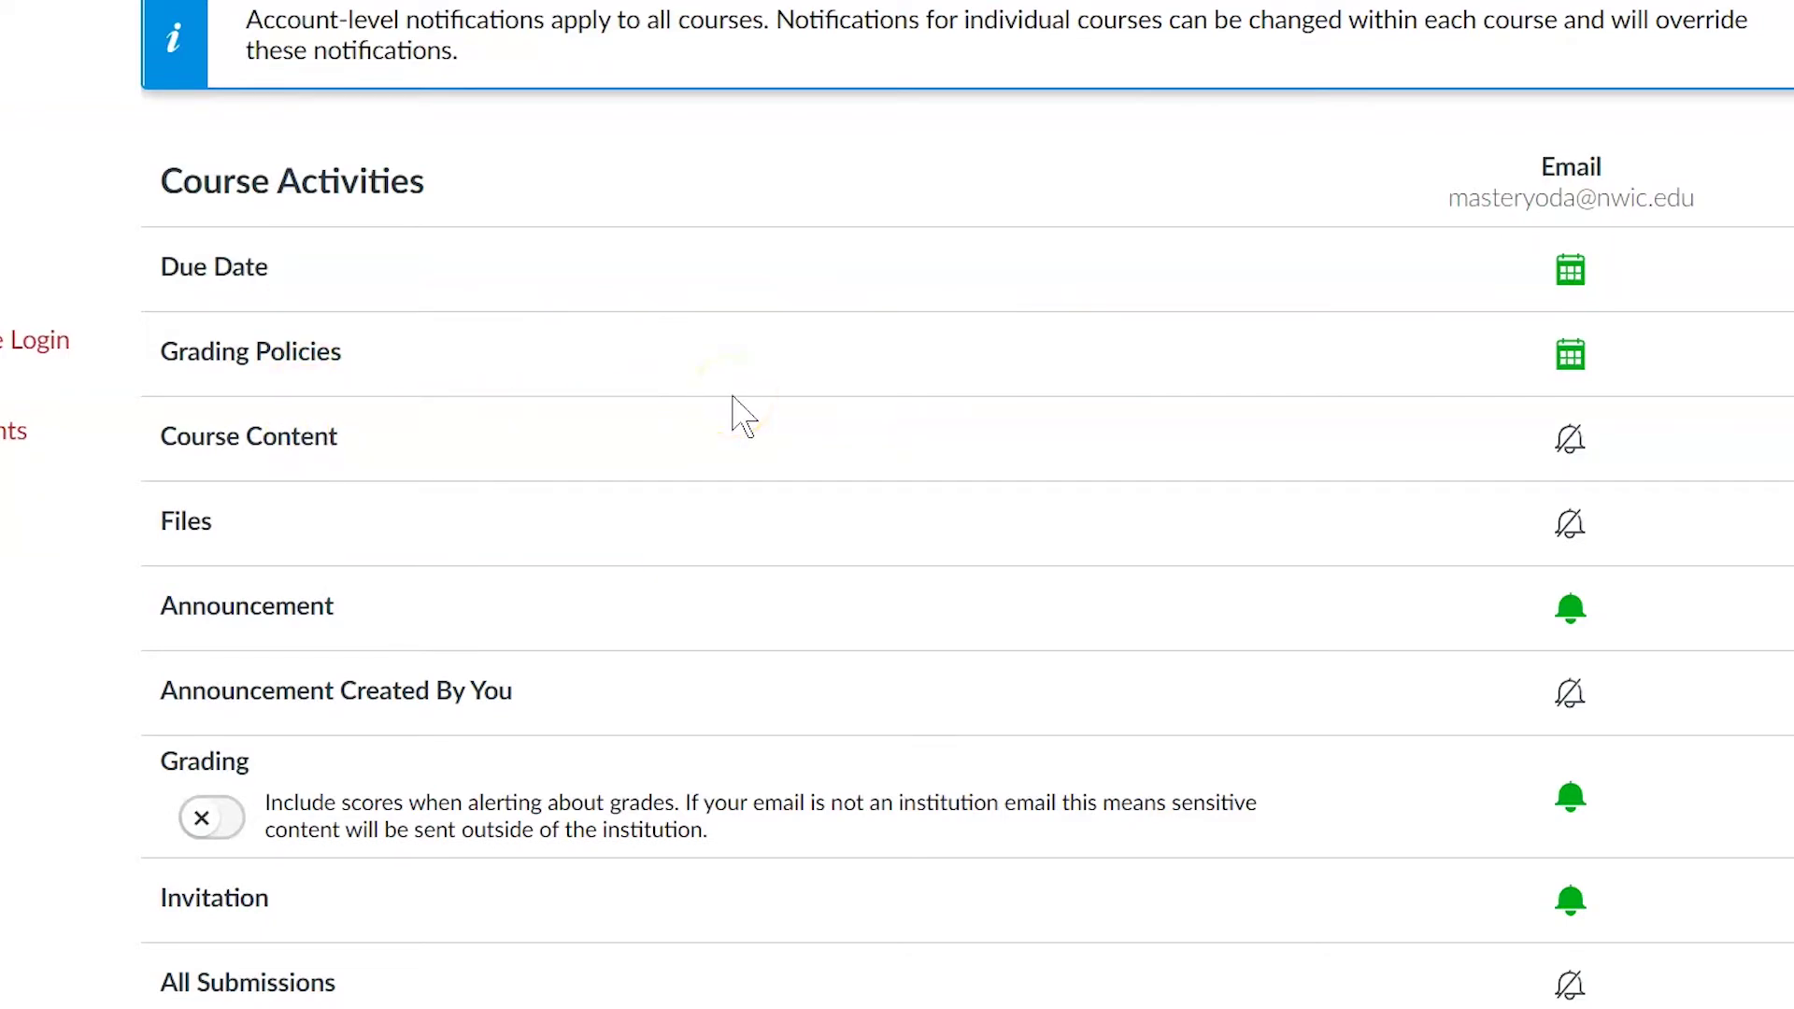
pyautogui.scroll(-2, 734, 395)
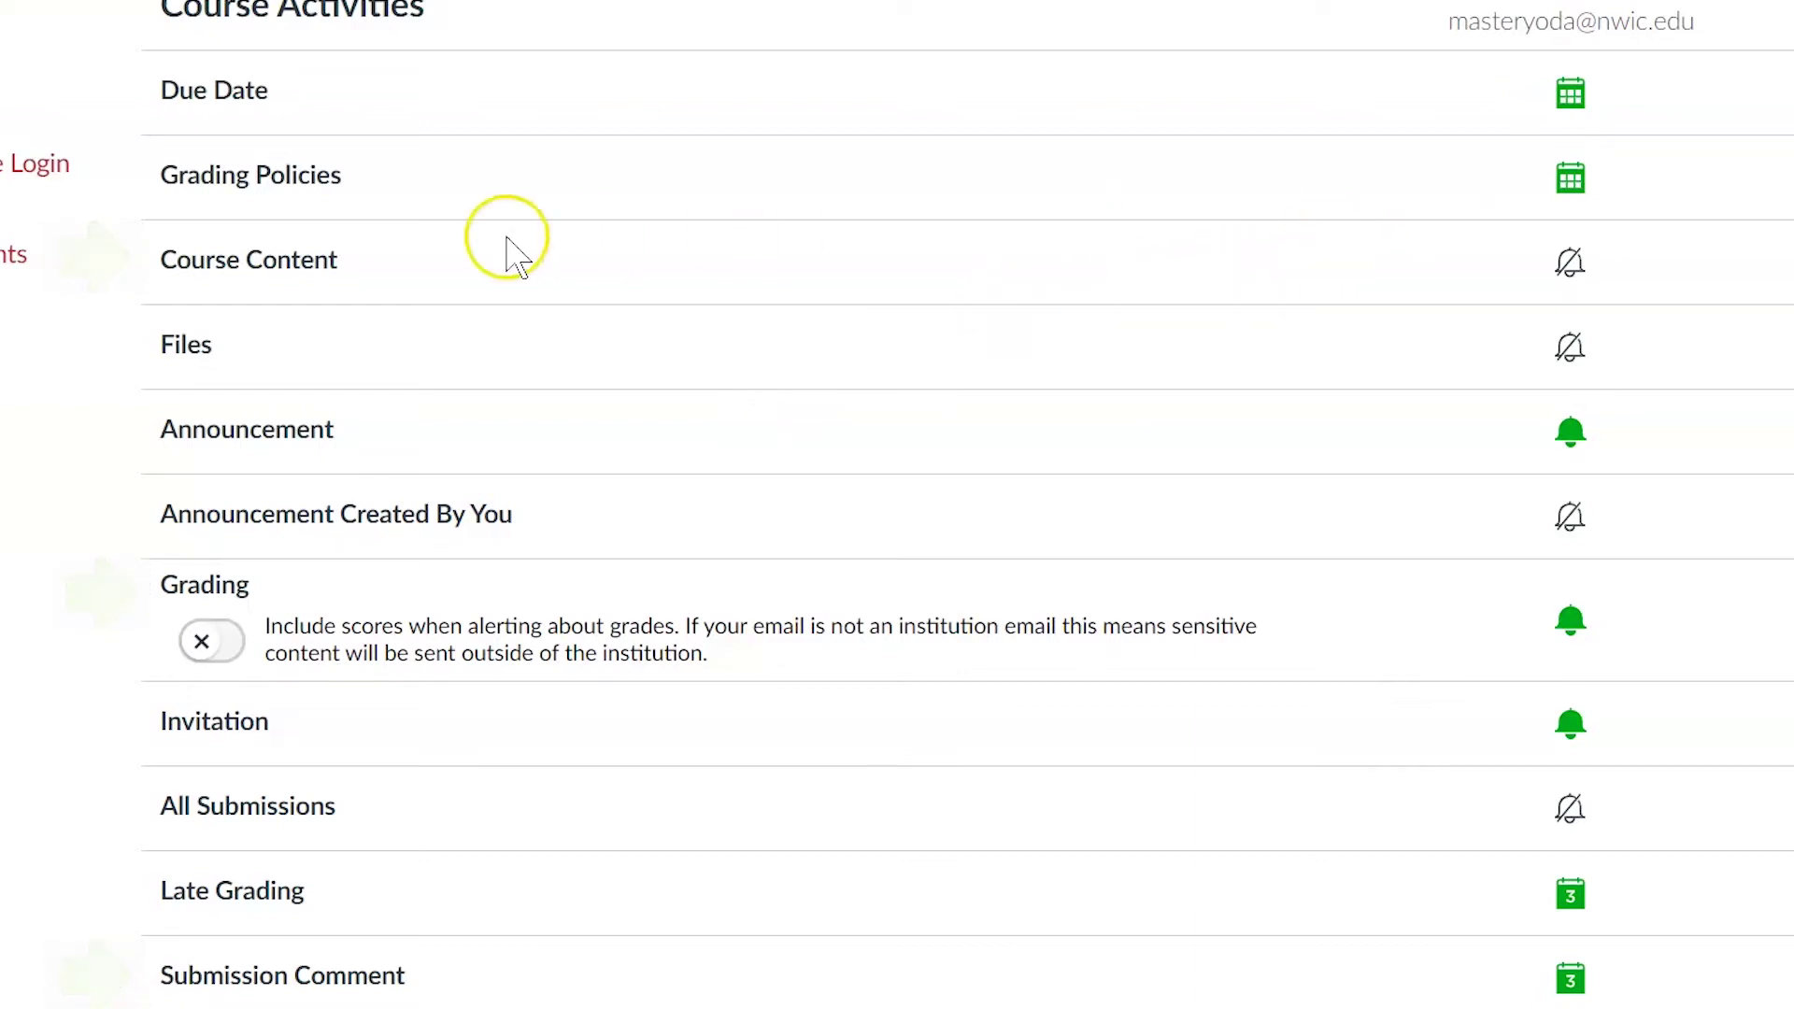
pyautogui.click(1583, 269)
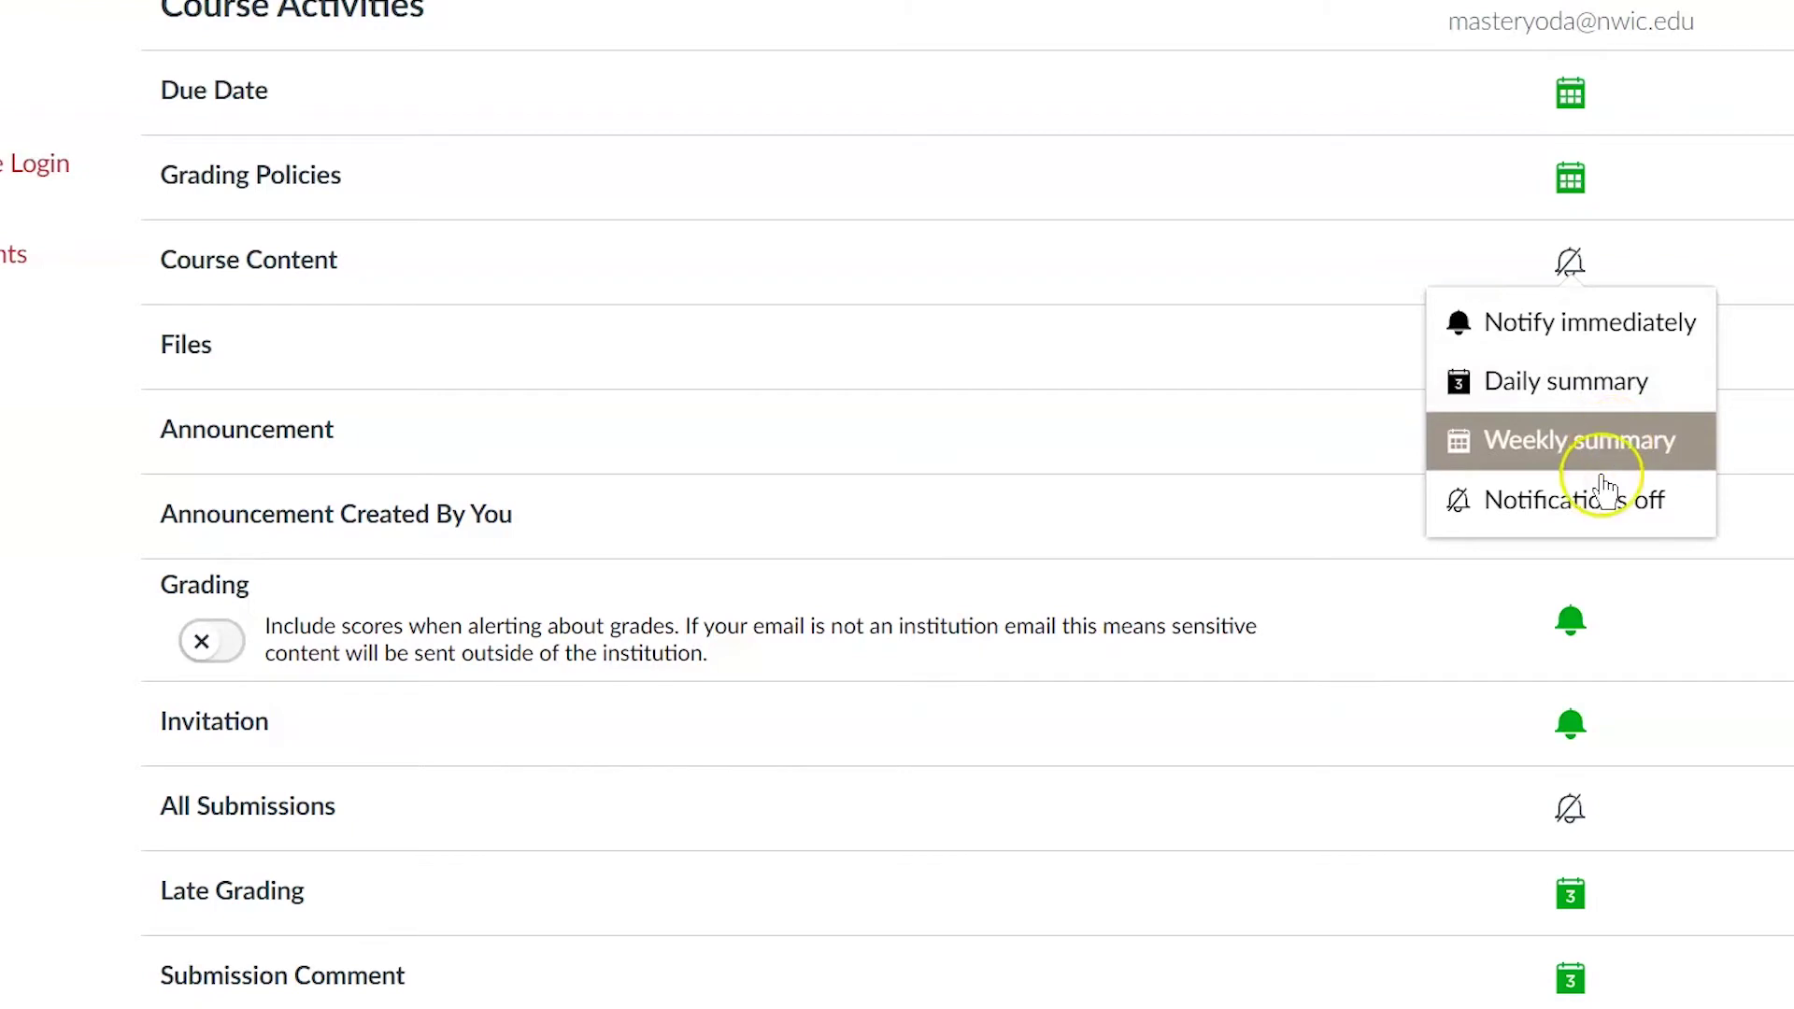
pyautogui.click(1549, 332)
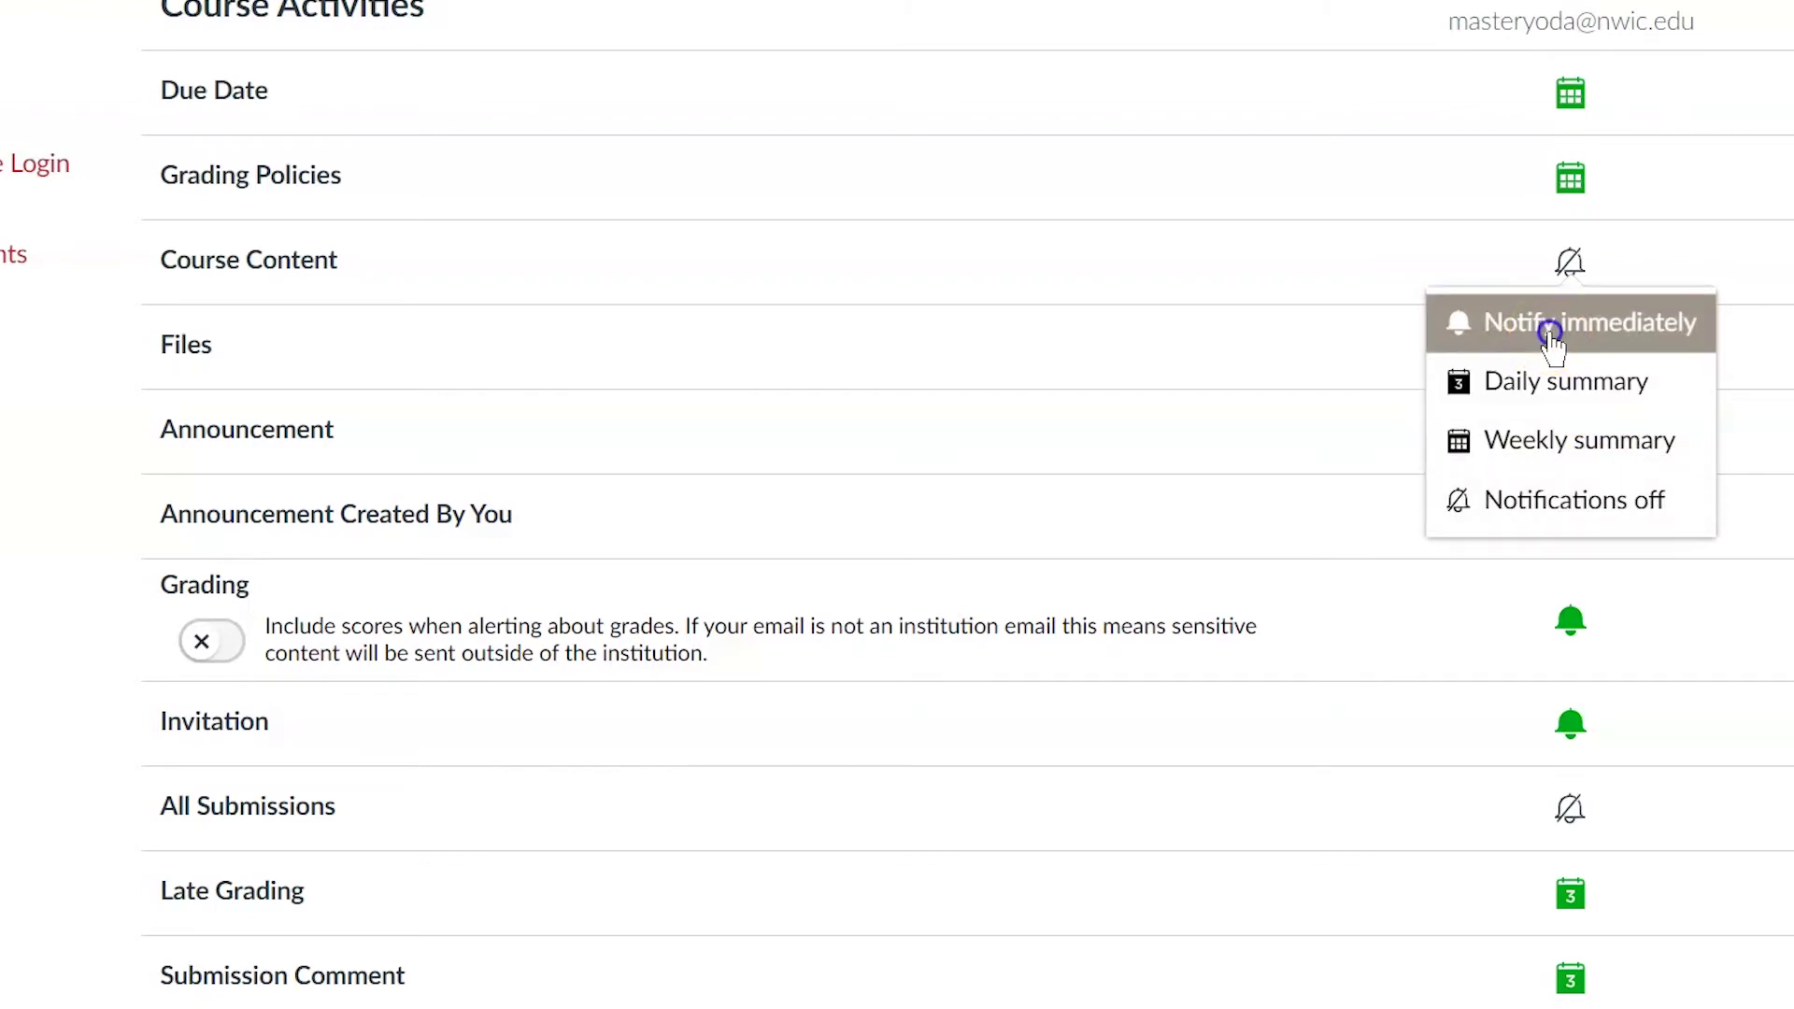
# Set Submission Comment email notifications to Notify immediately.
pyautogui.scroll(-4, 1540, 350)
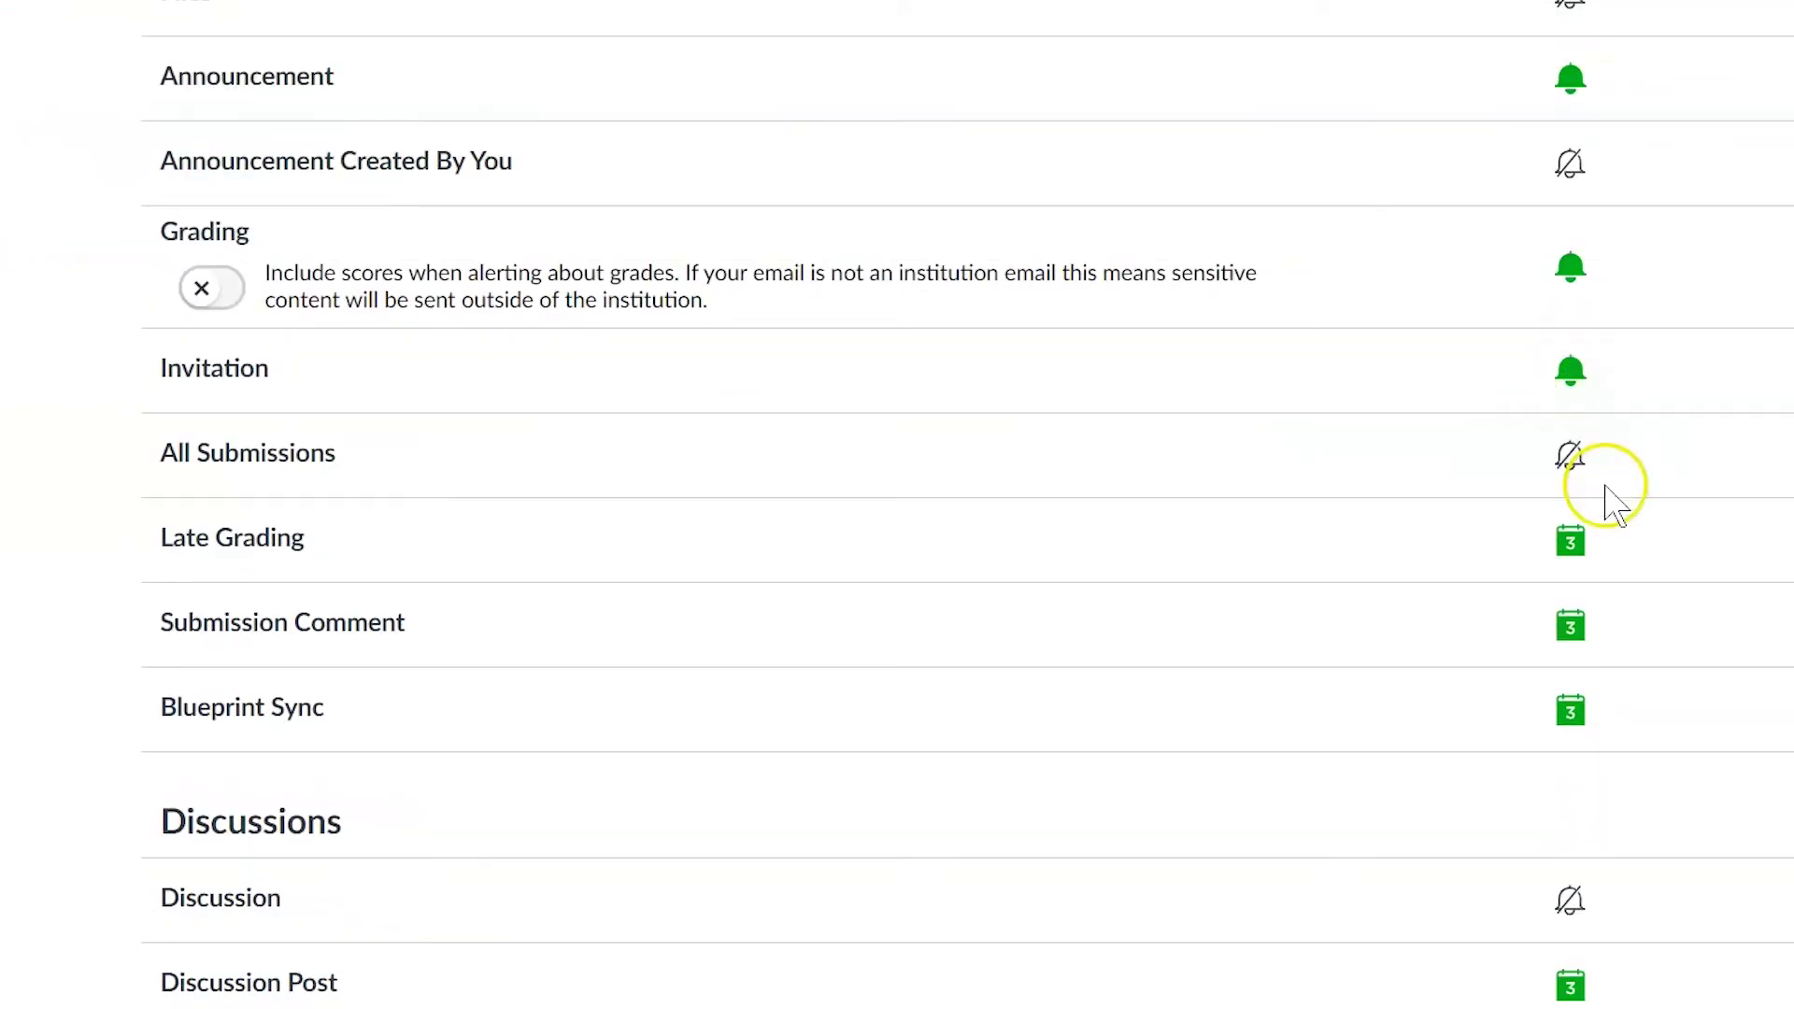
pyautogui.click(1575, 638)
pyautogui.click(1577, 682)
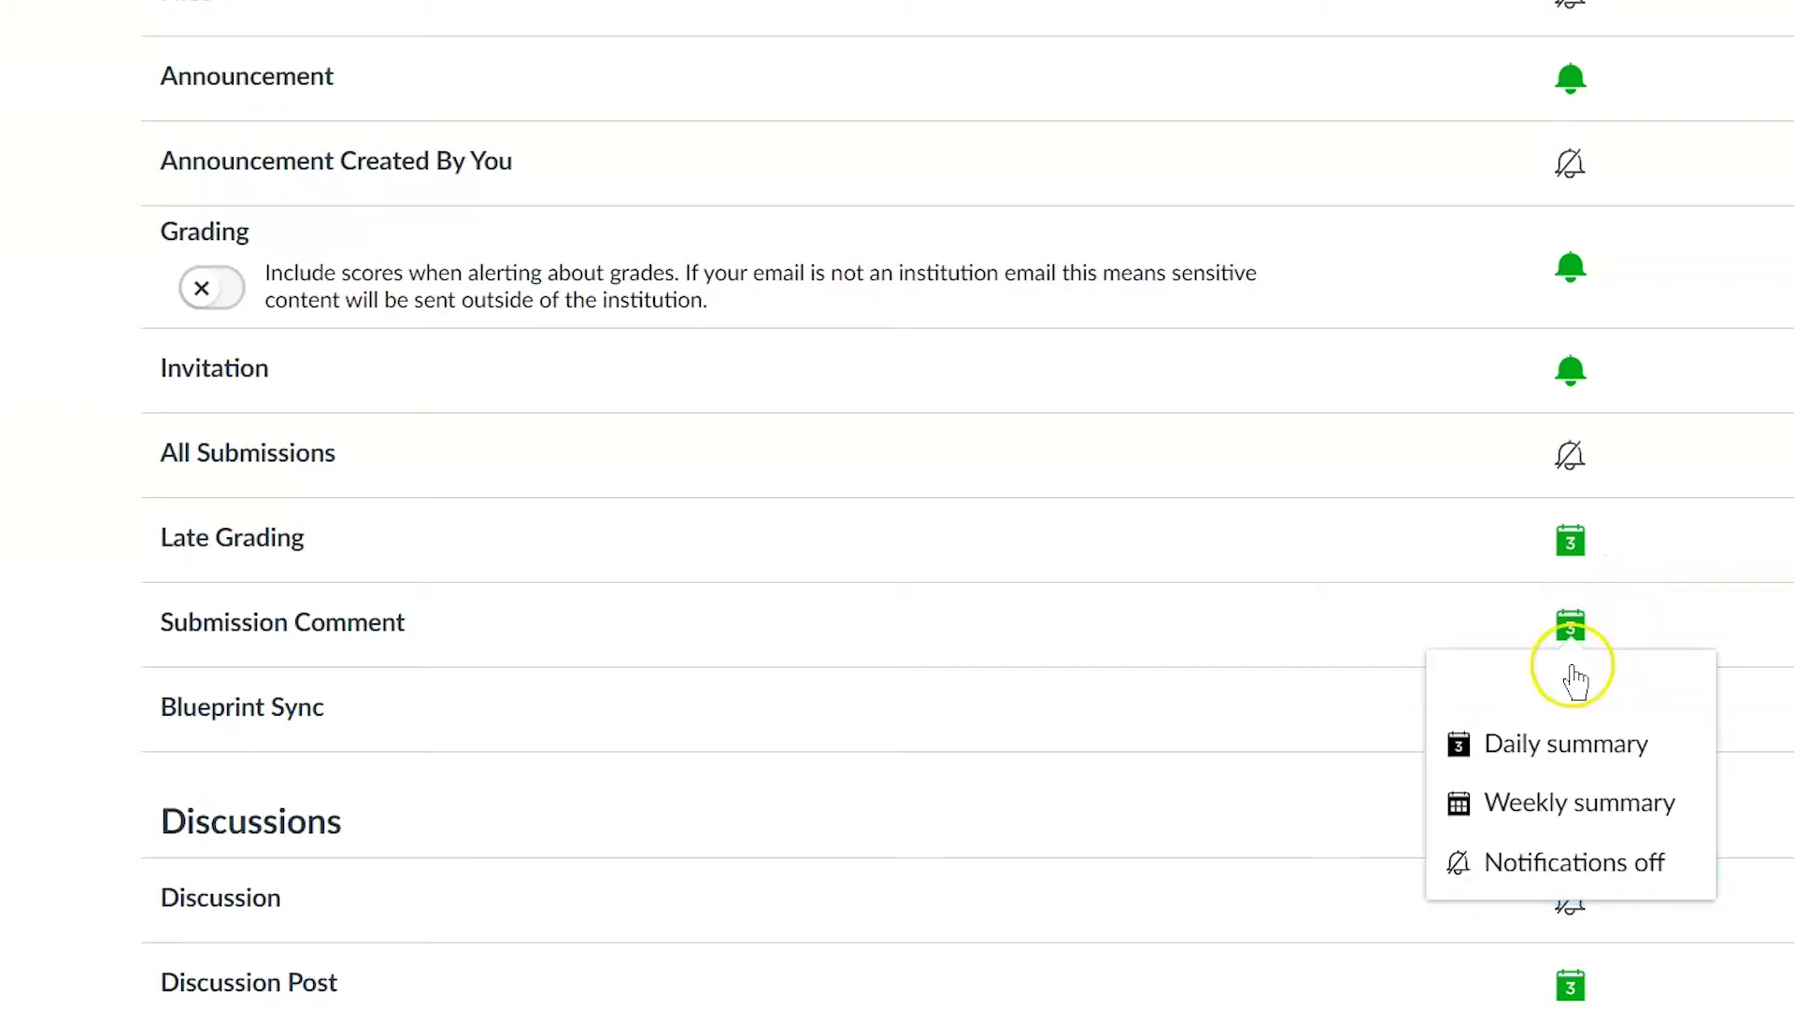
pyautogui.click(1593, 765)
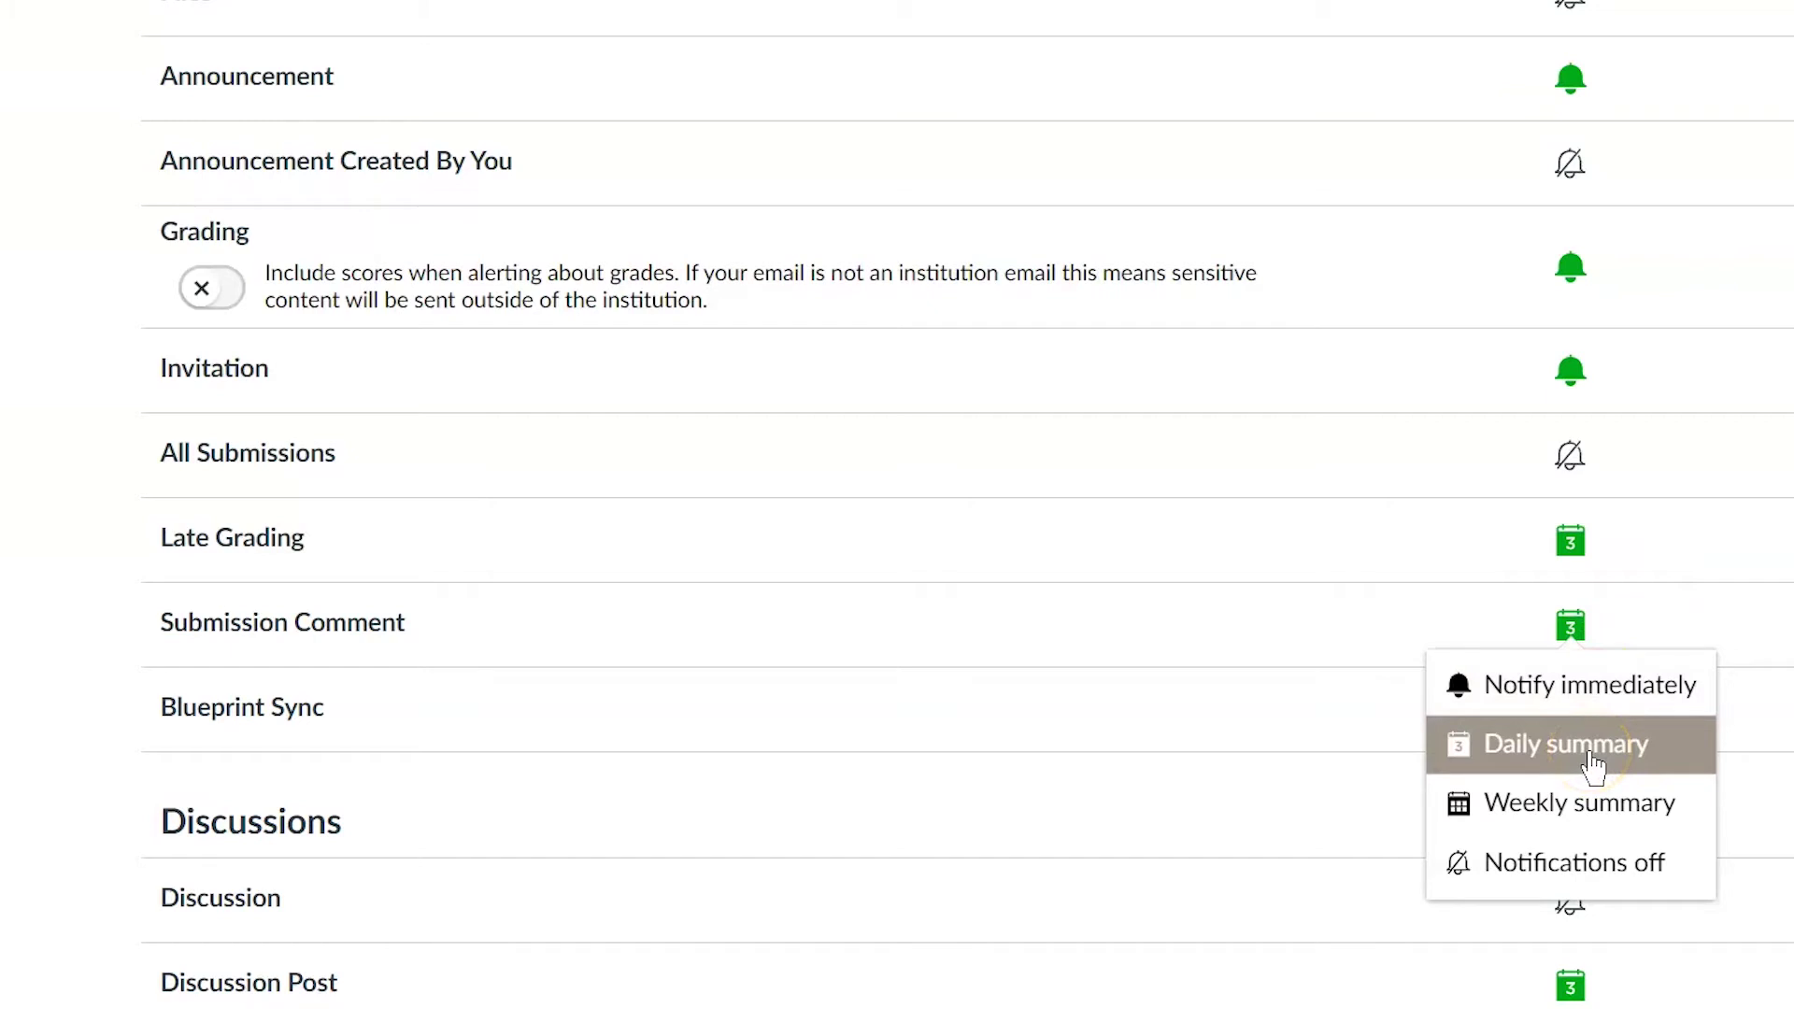
pyautogui.click(1586, 682)
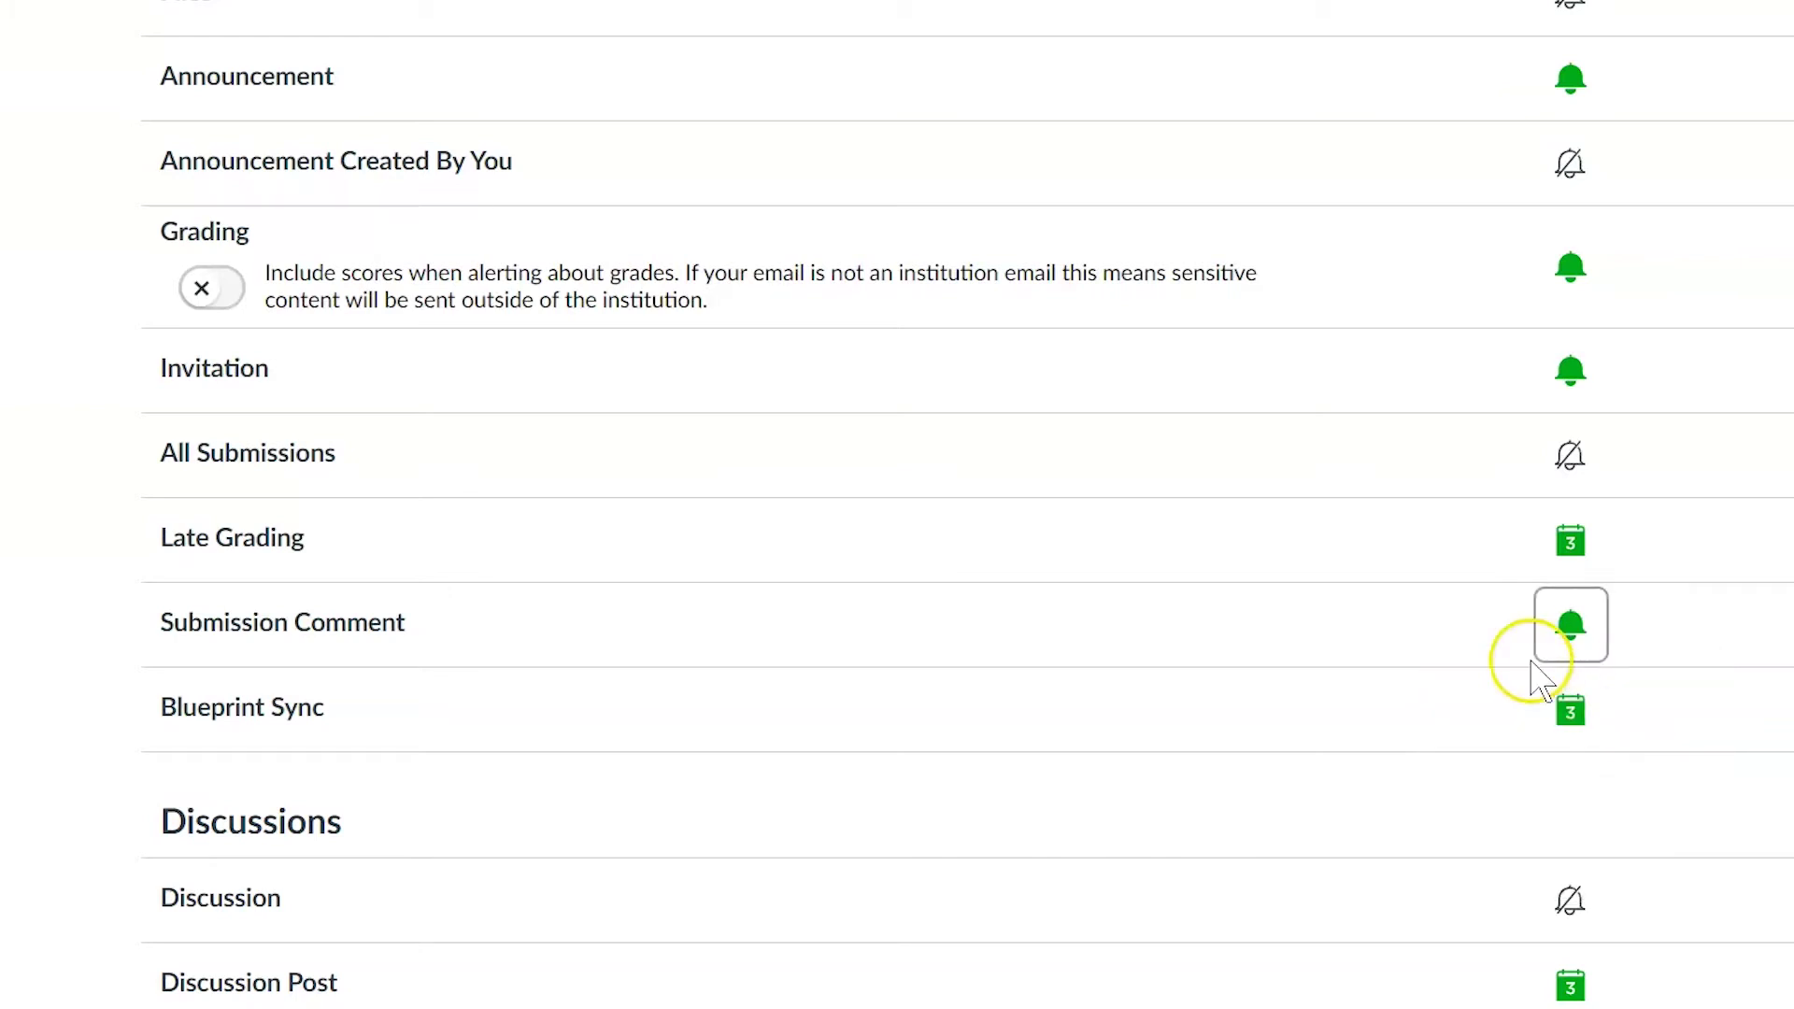
# Set Grading Policies email notifications to Weekly summary.
pyautogui.scroll(2, 1541, 664)
pyautogui.scroll(2, 1540, 680)
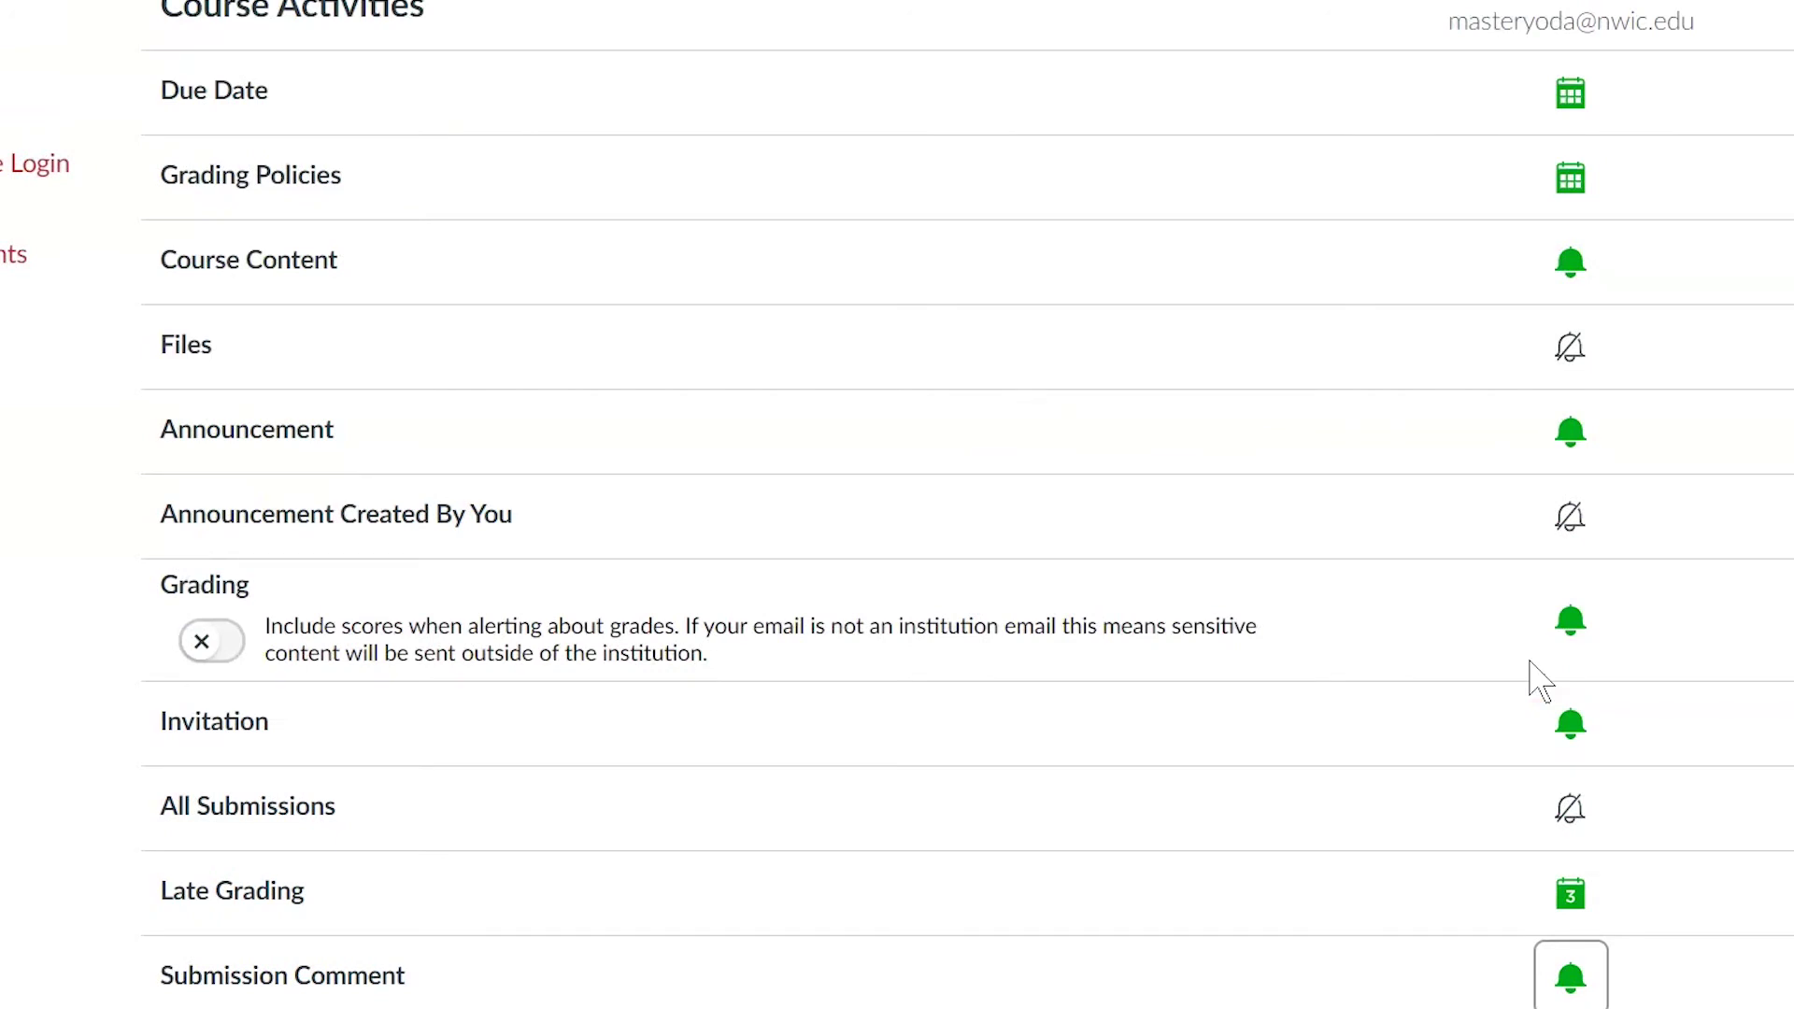
pyautogui.click(1570, 179)
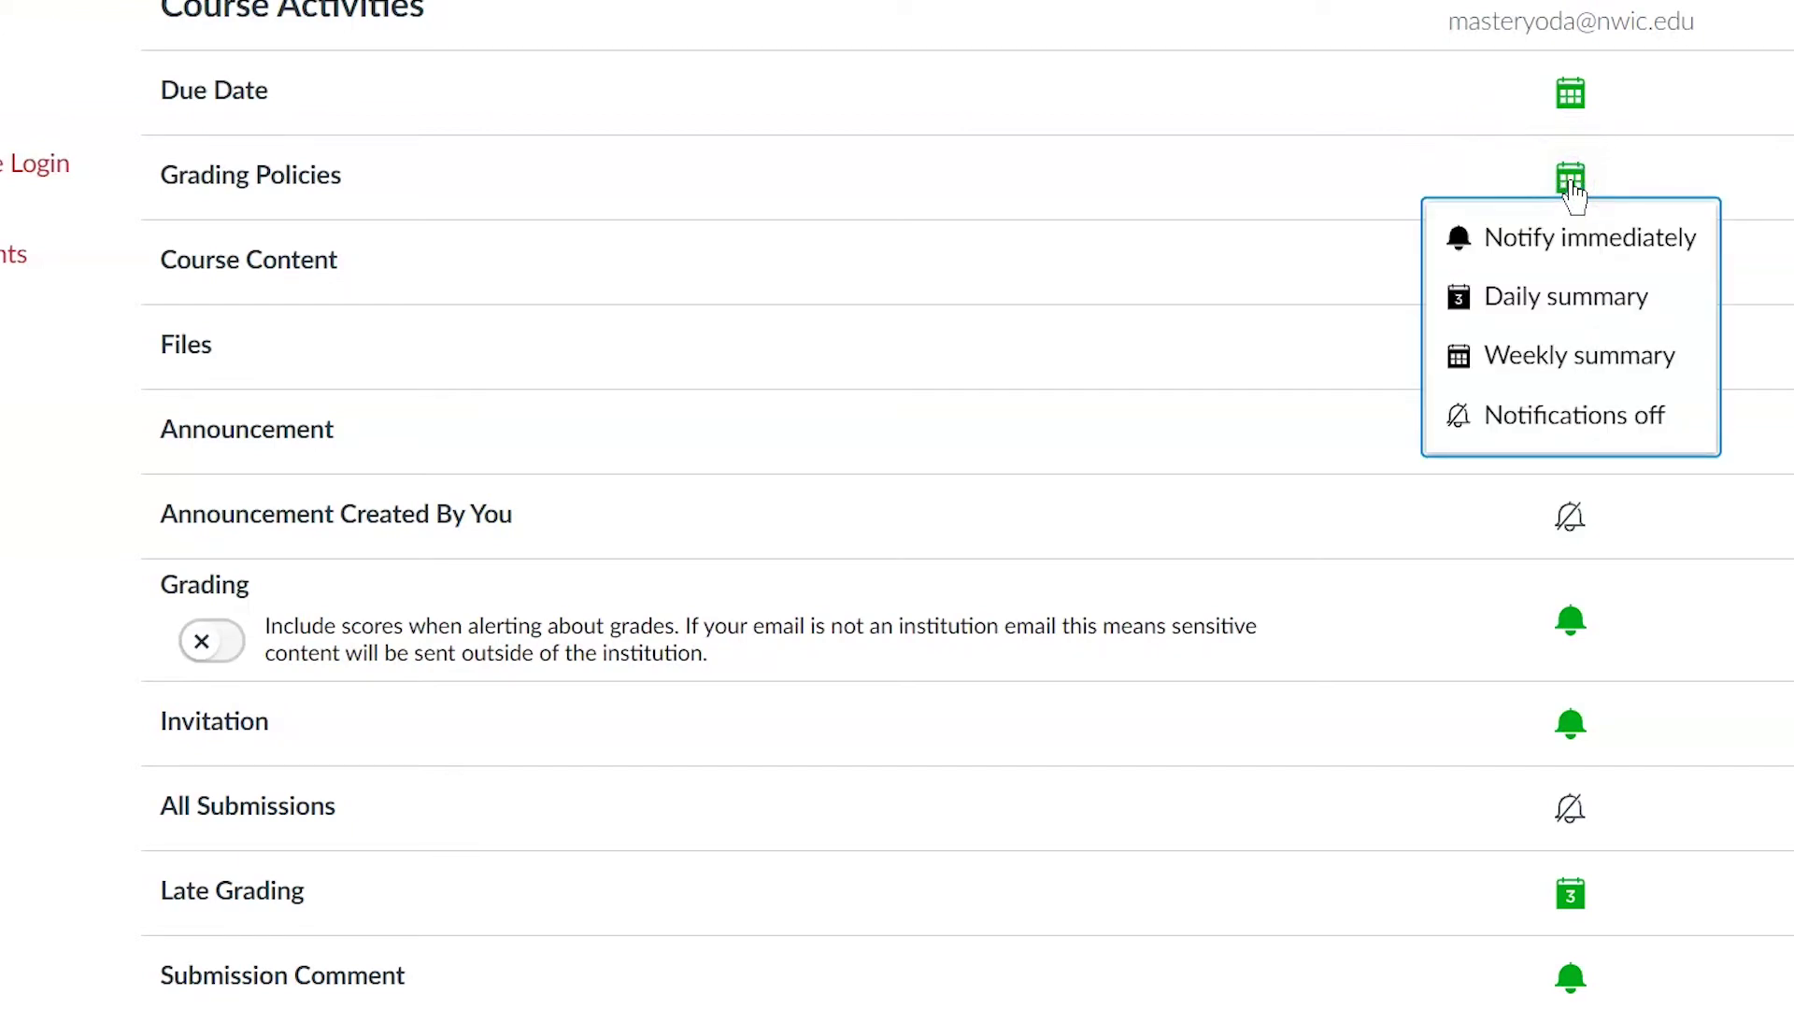
pyautogui.click(1566, 365)
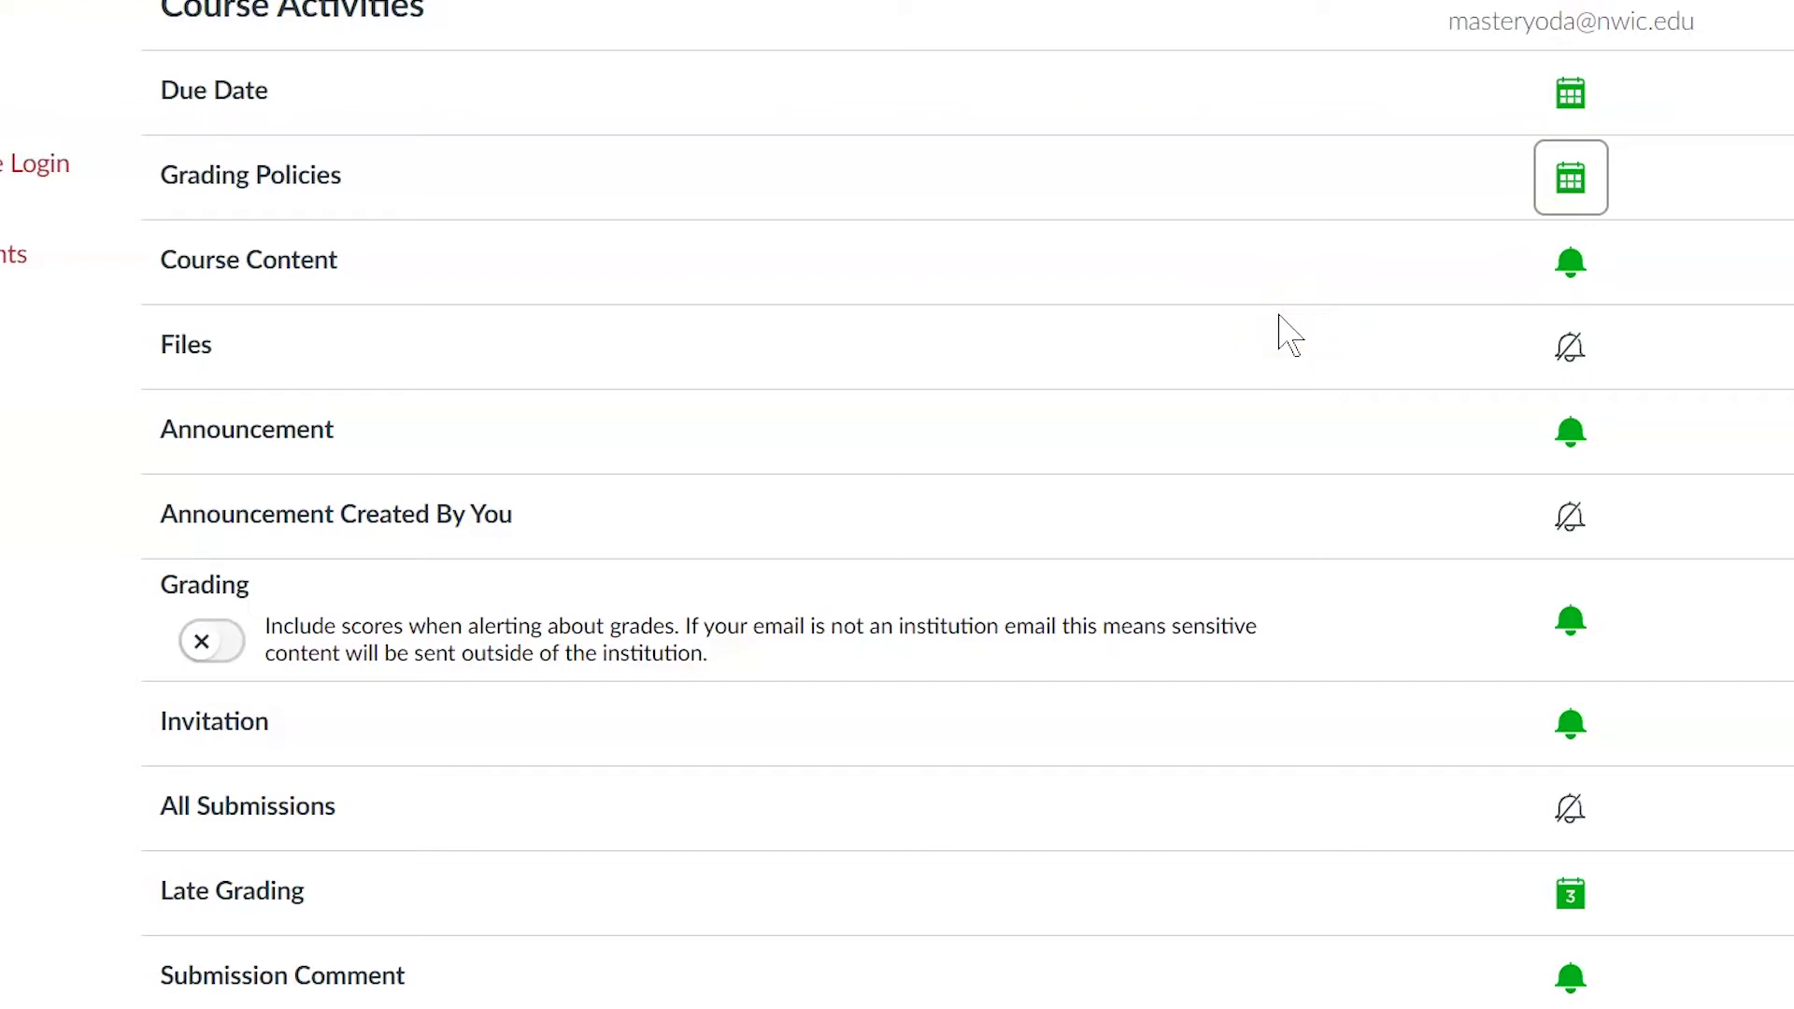
# Set Announcement email notifications to Notify immediately and look through the remaining notification categories.
pyautogui.moveTo(245, 432)
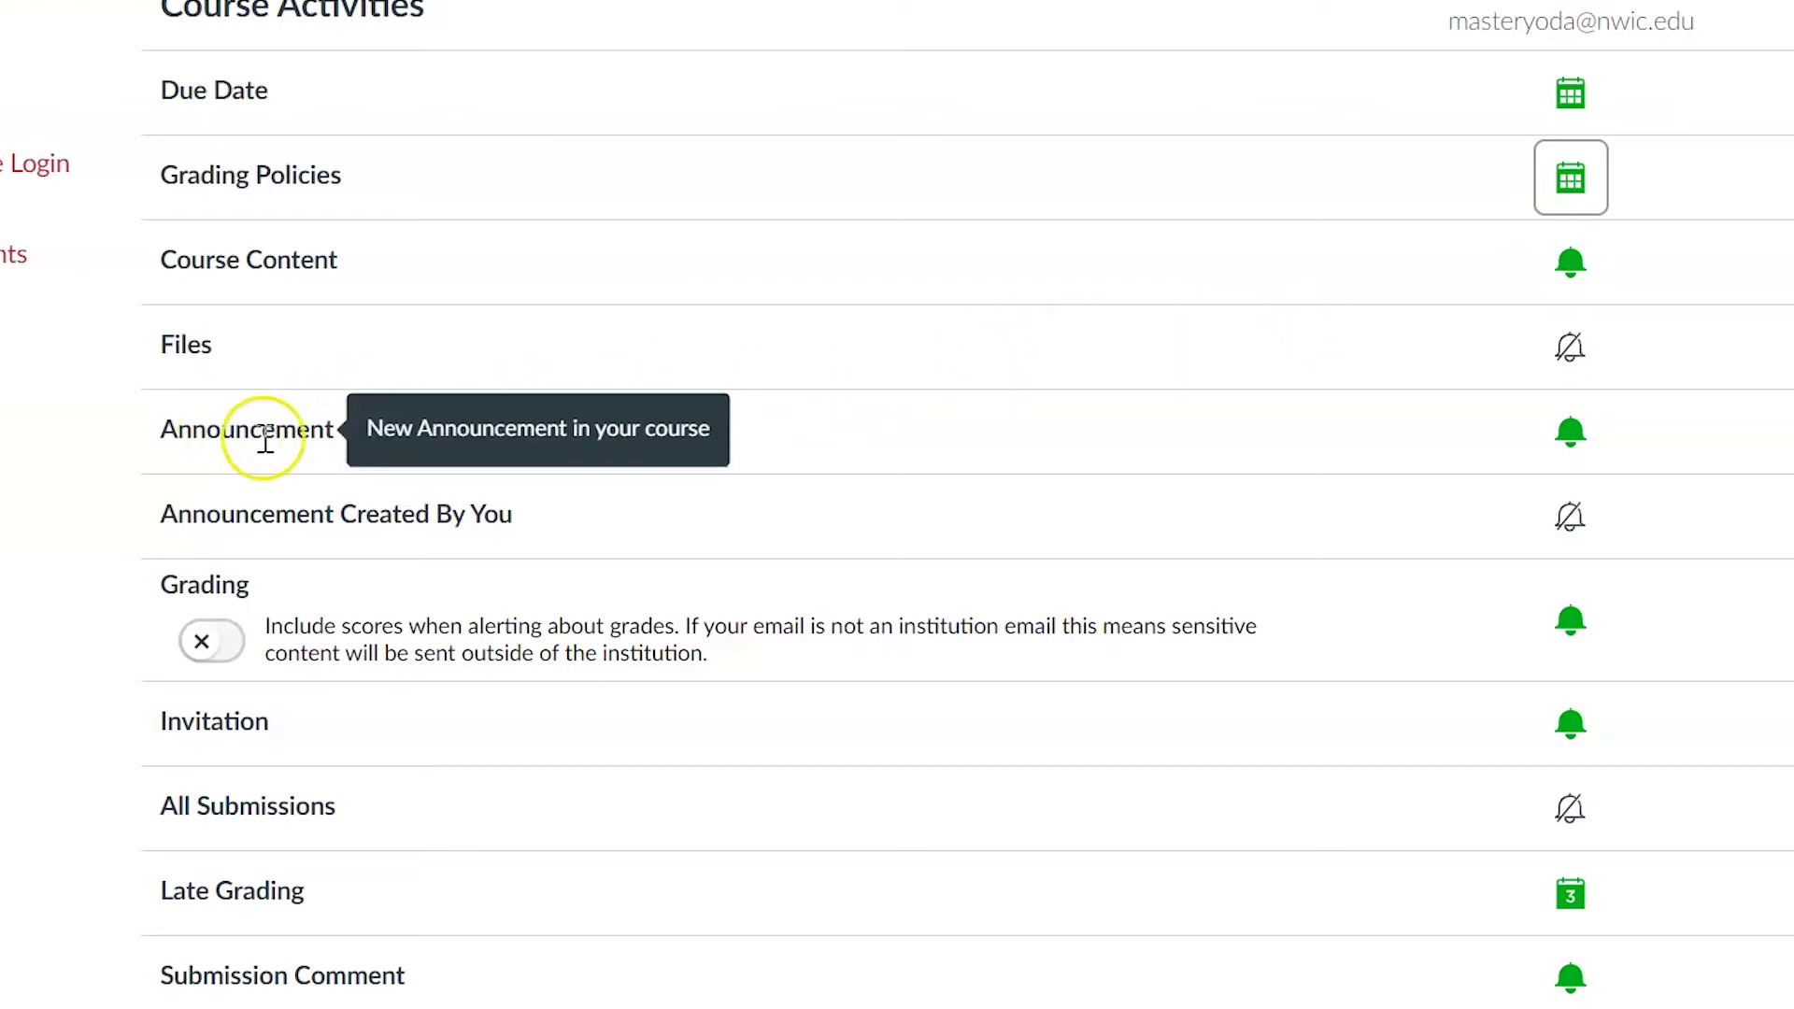
pyautogui.click(1567, 446)
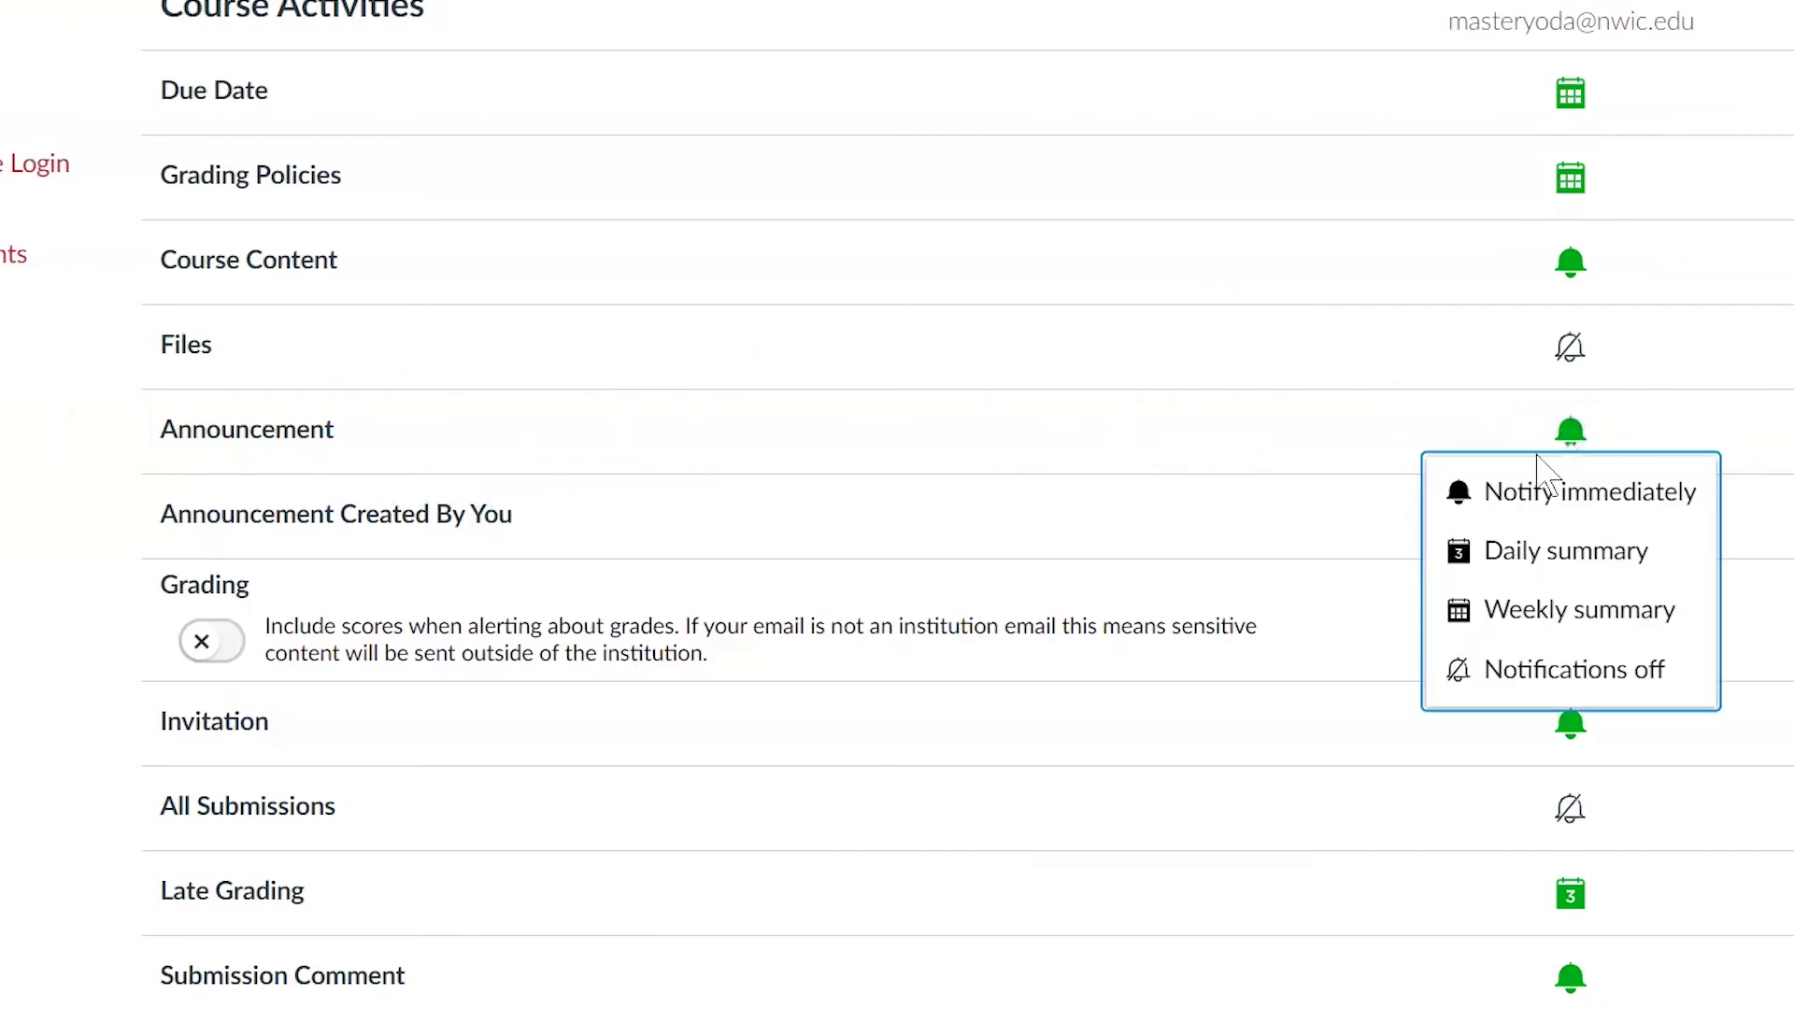
pyautogui.click(1586, 523)
pyautogui.scroll(-11, 1469, 471)
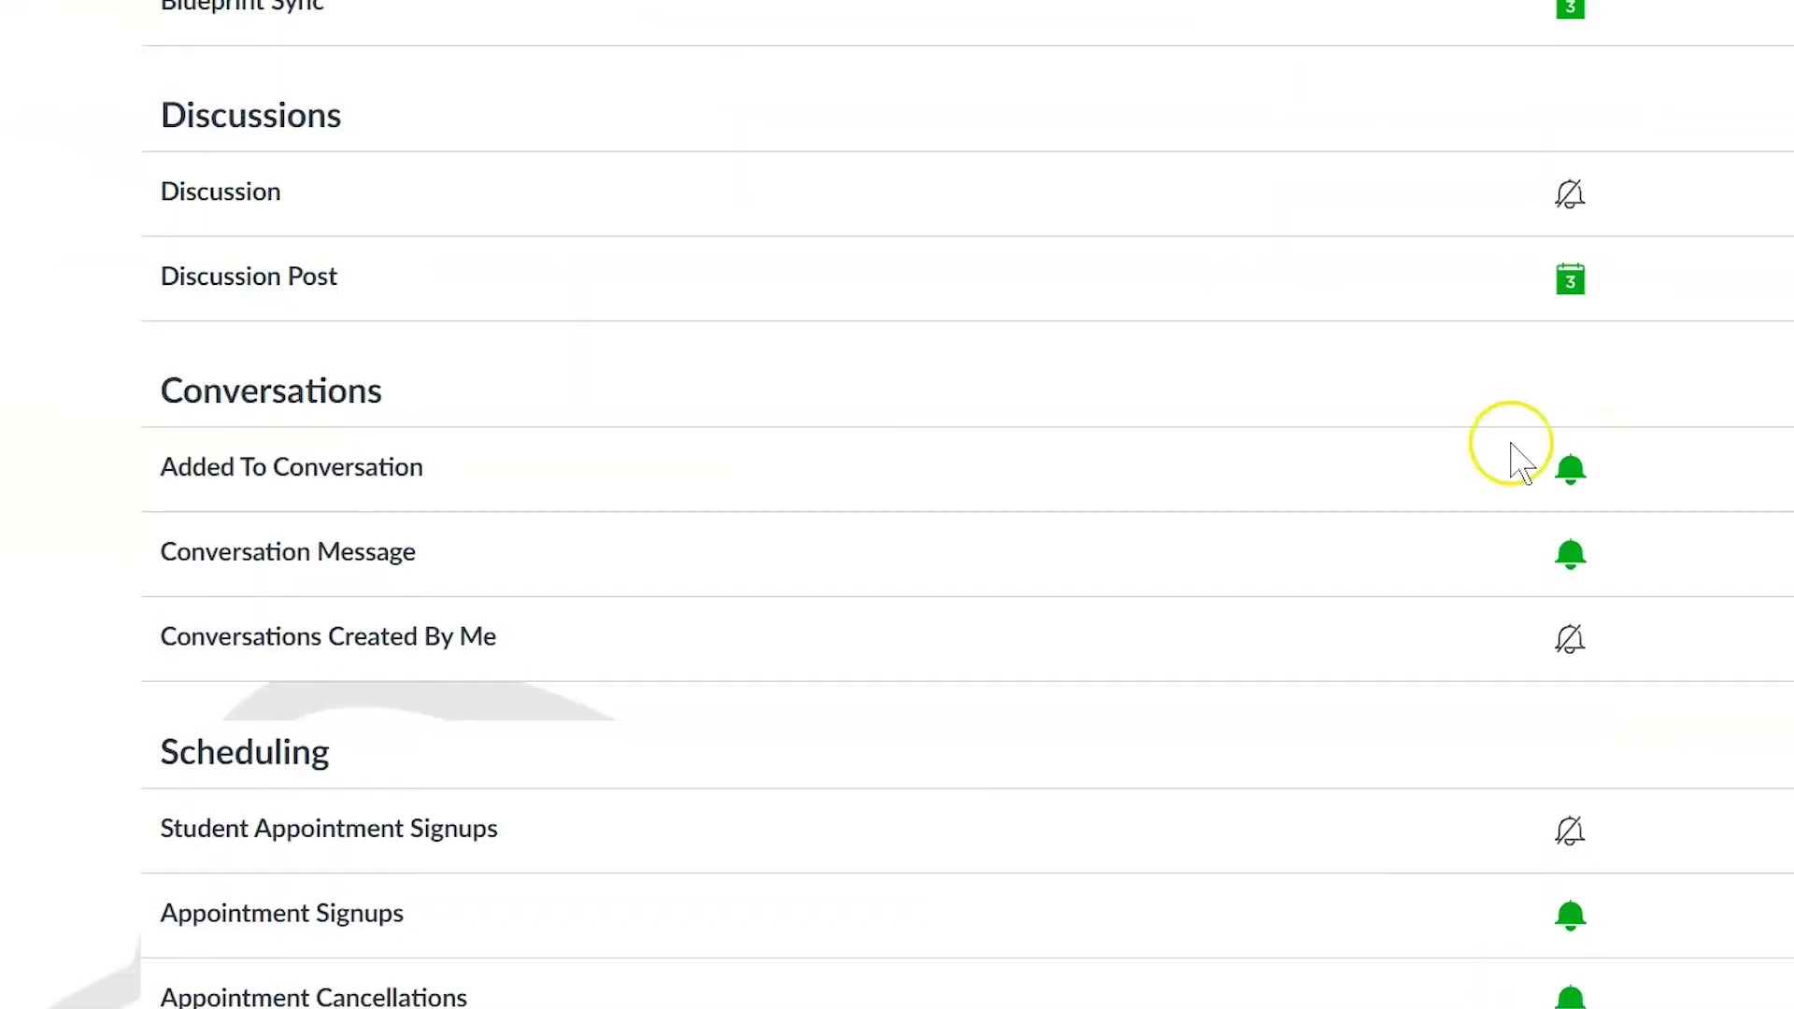
pyautogui.scroll(-6, 1696, 453)
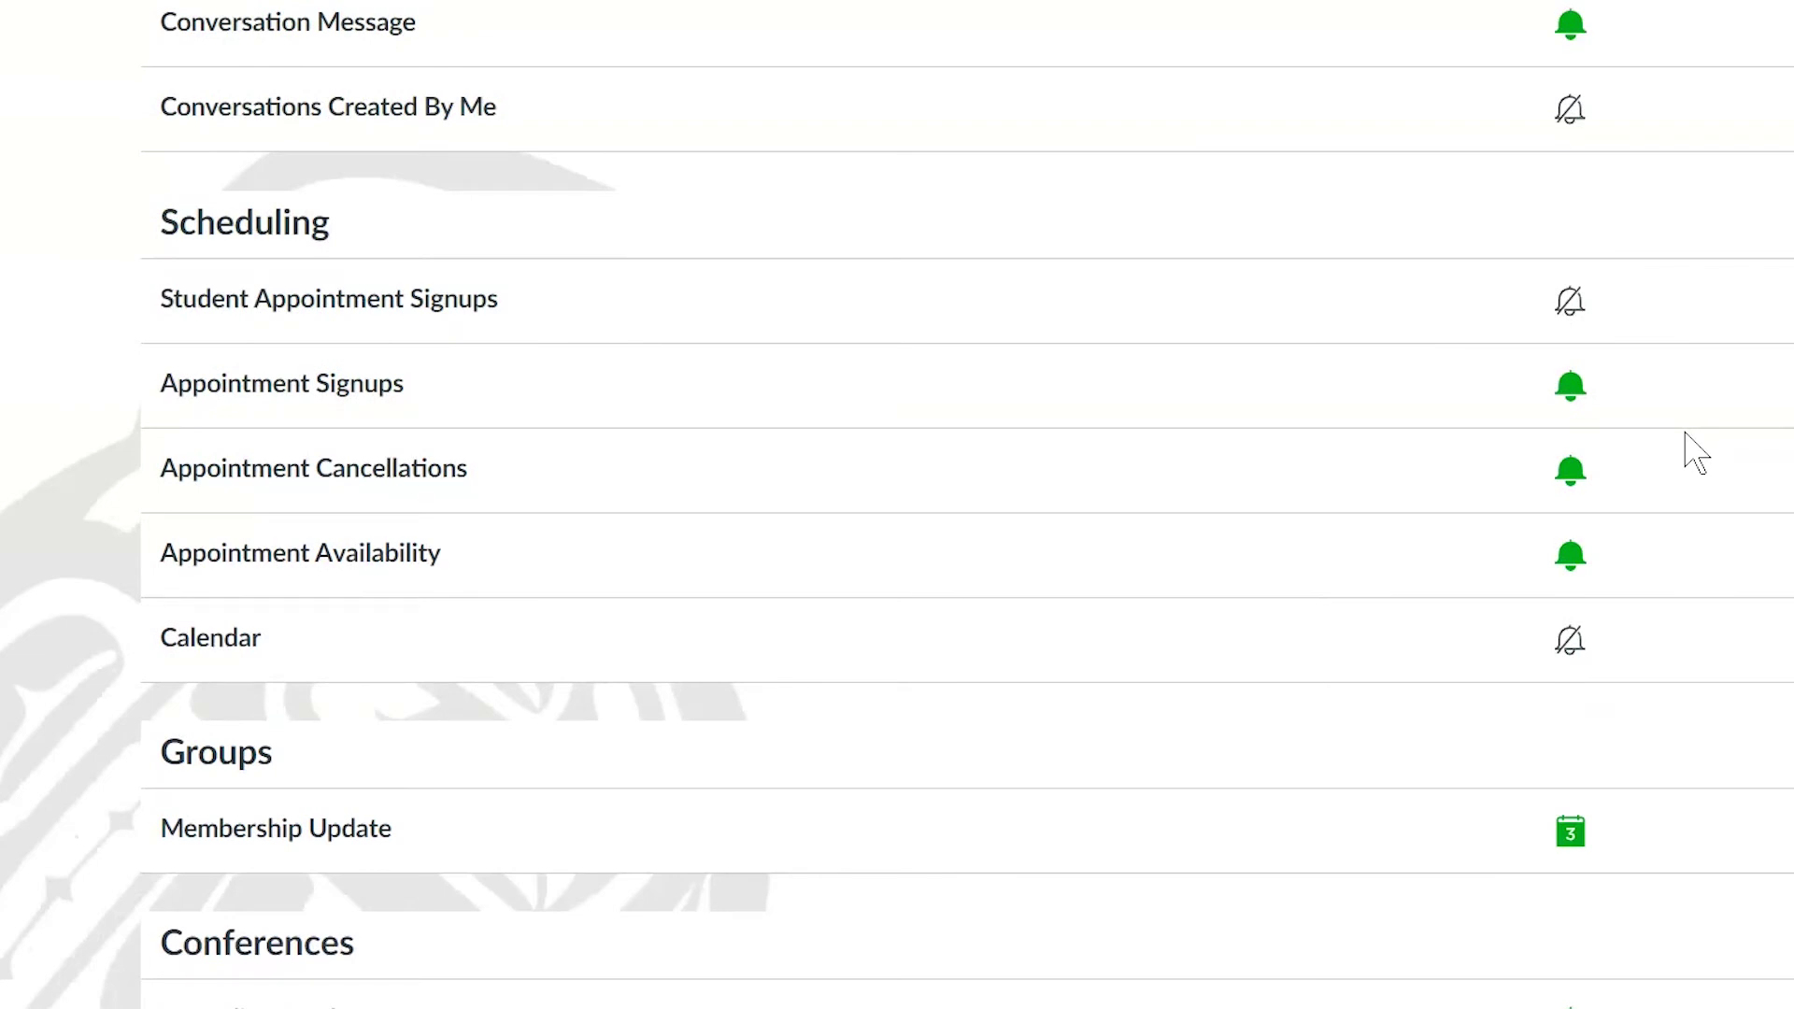
pyautogui.scroll(15, 1695, 453)
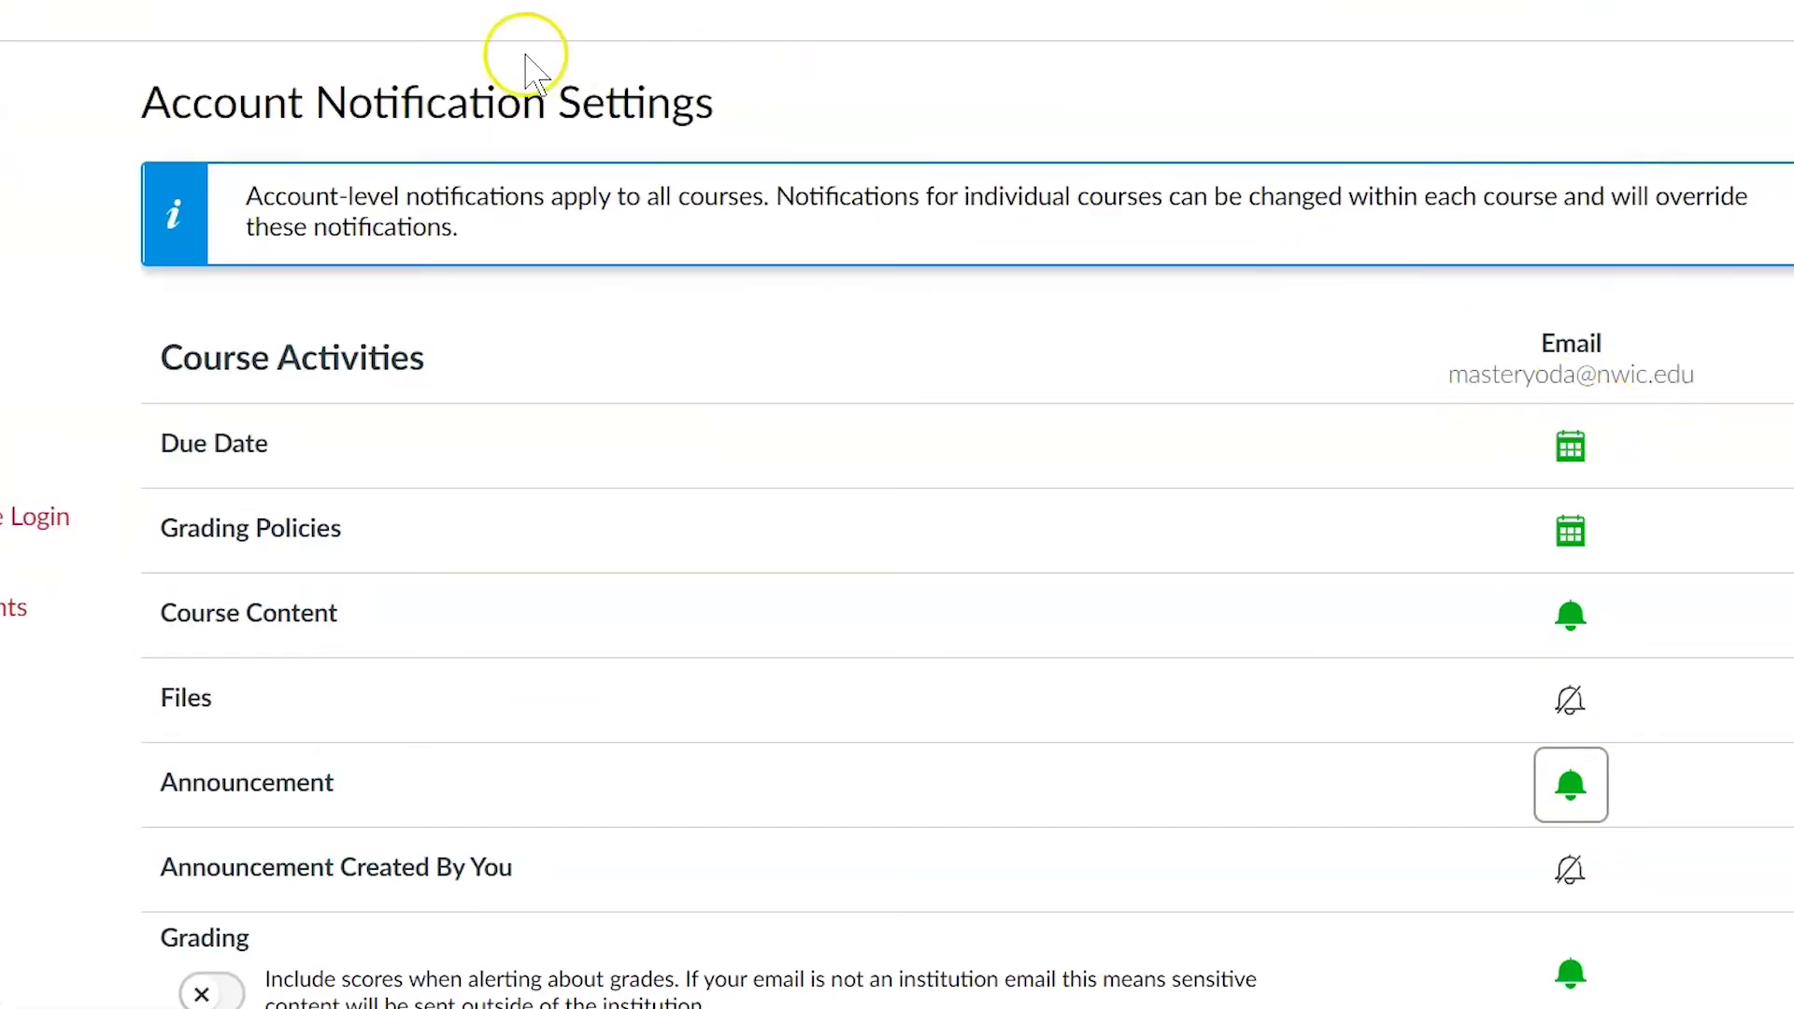
# Open the user profile page and view the options for selecting a profile picture without changing it.
pyautogui.click(173, 290)
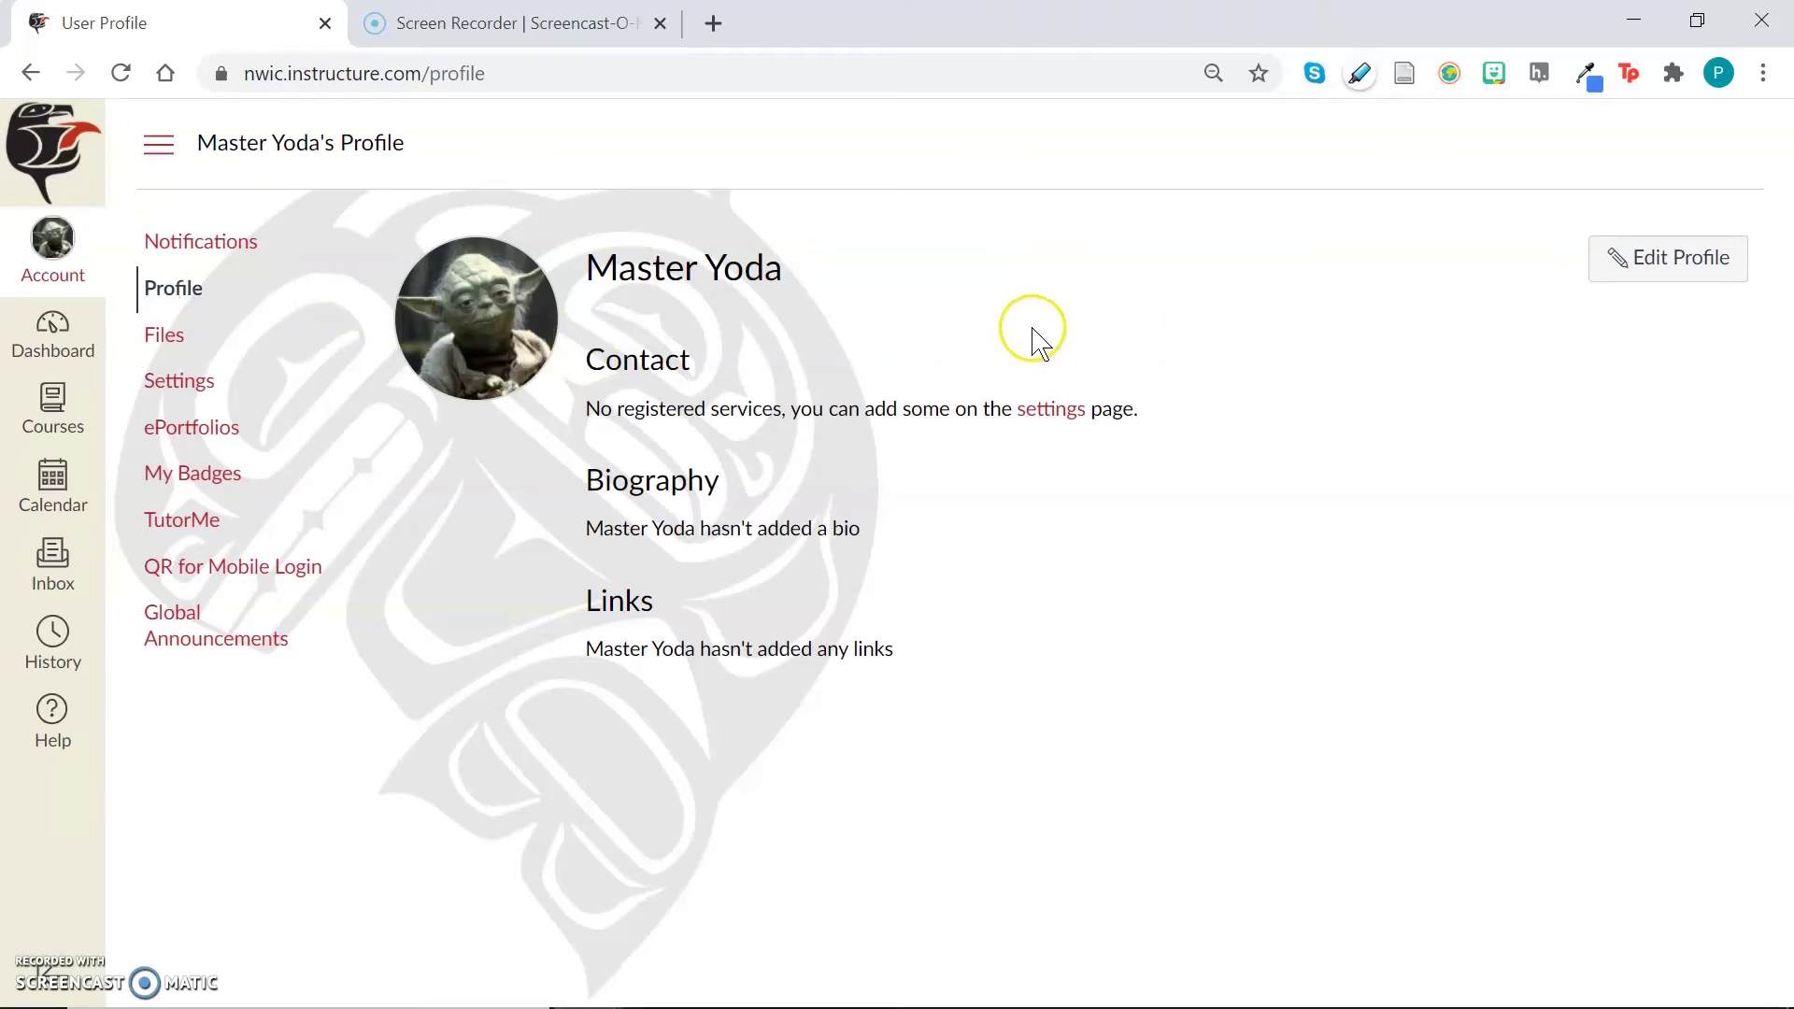
pyautogui.click(529, 378)
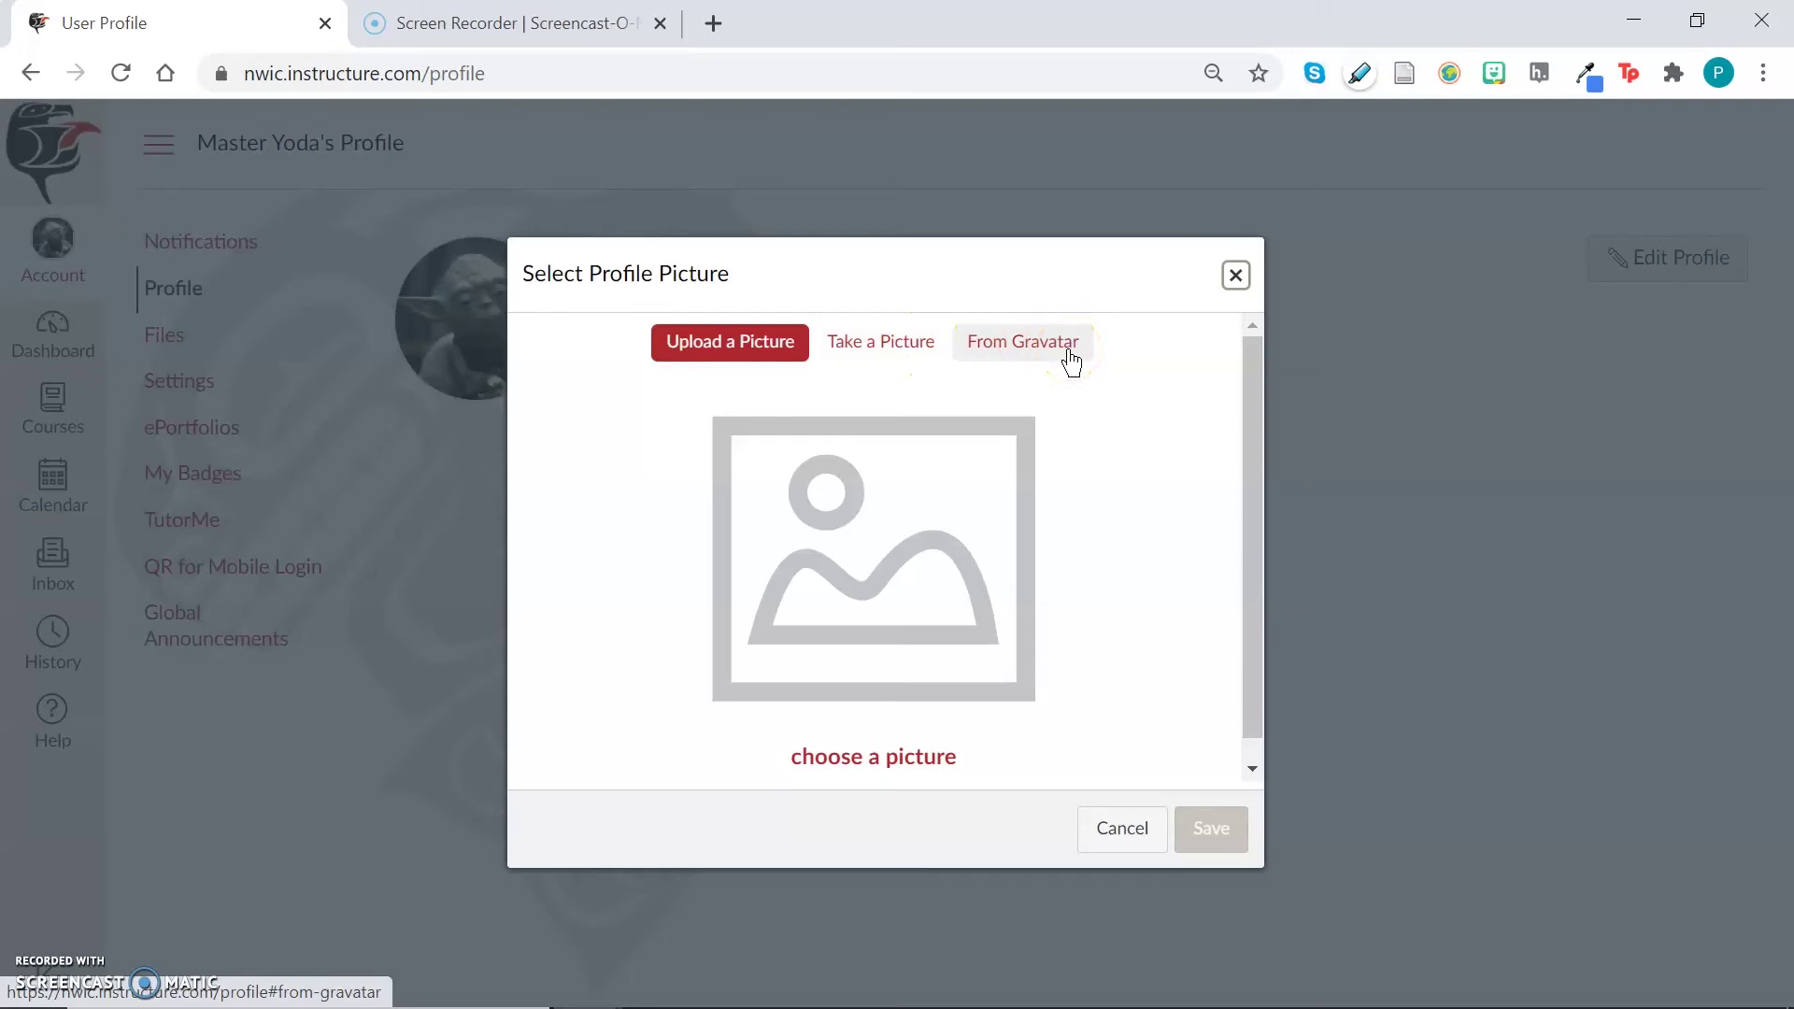
pyautogui.click(1236, 278)
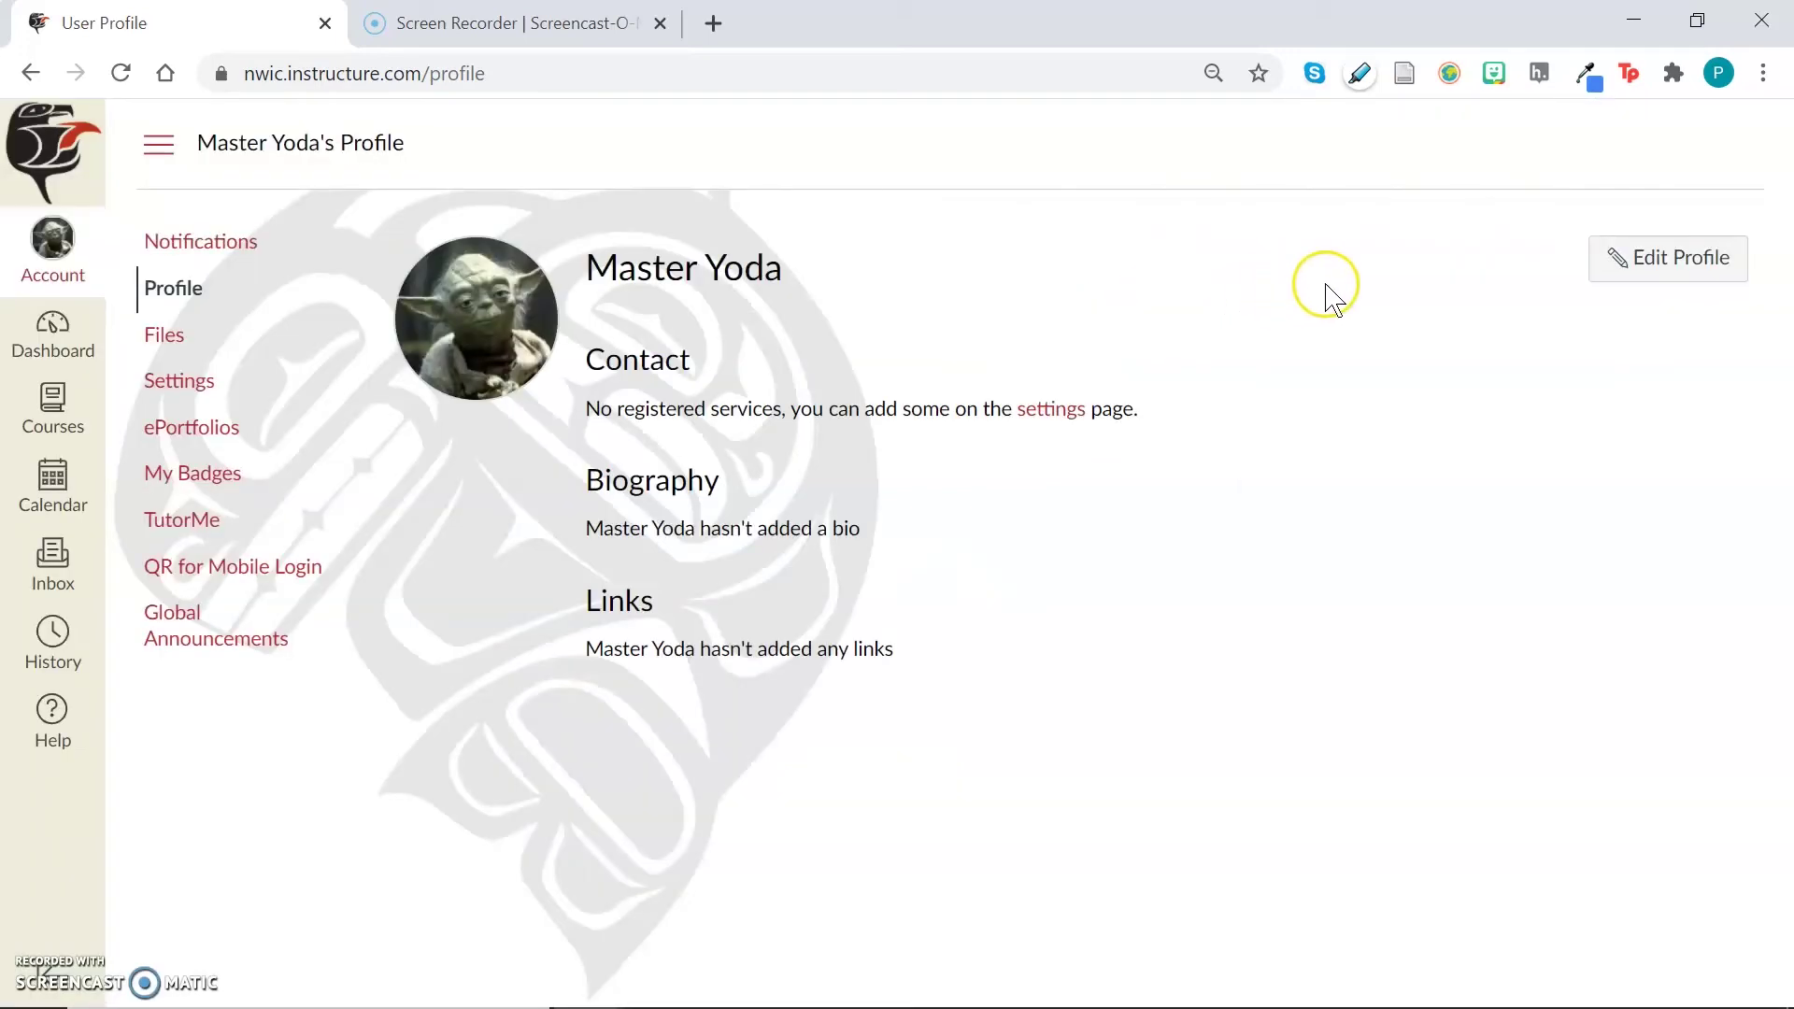
# Start editing the profile and set the pronouns to He/Him.
pyautogui.click(1641, 269)
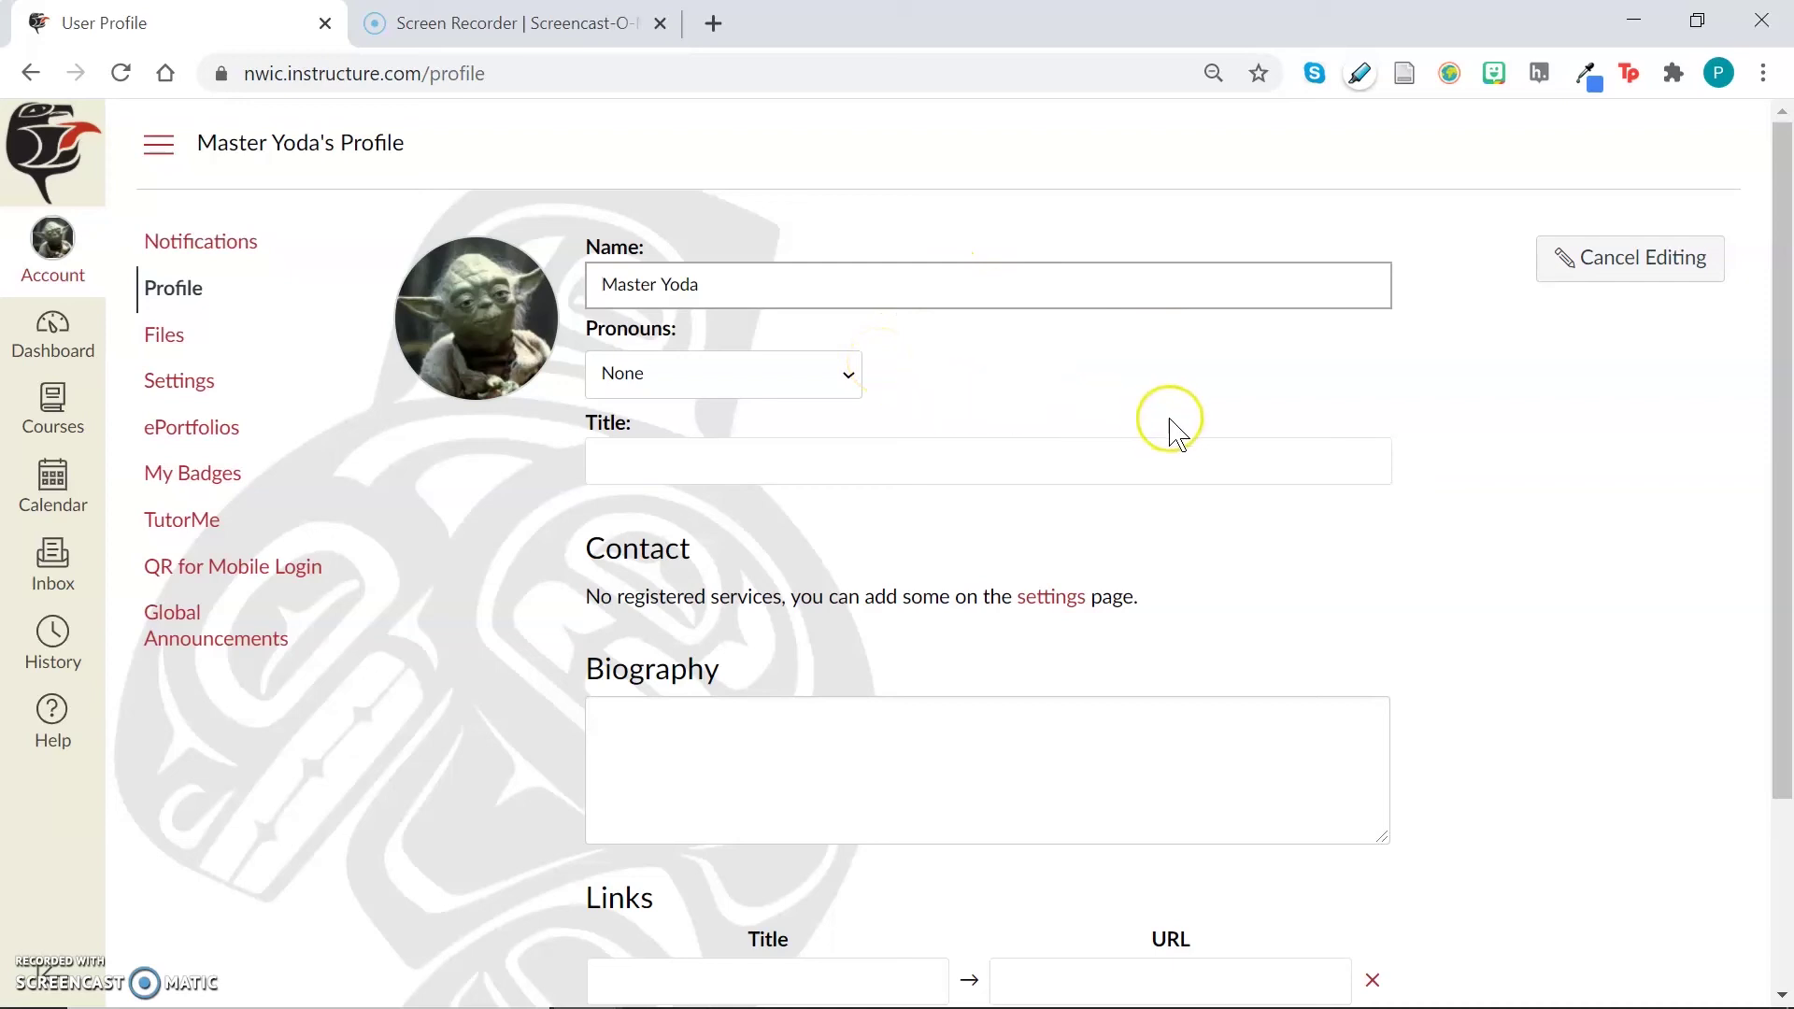
pyautogui.click(843, 383)
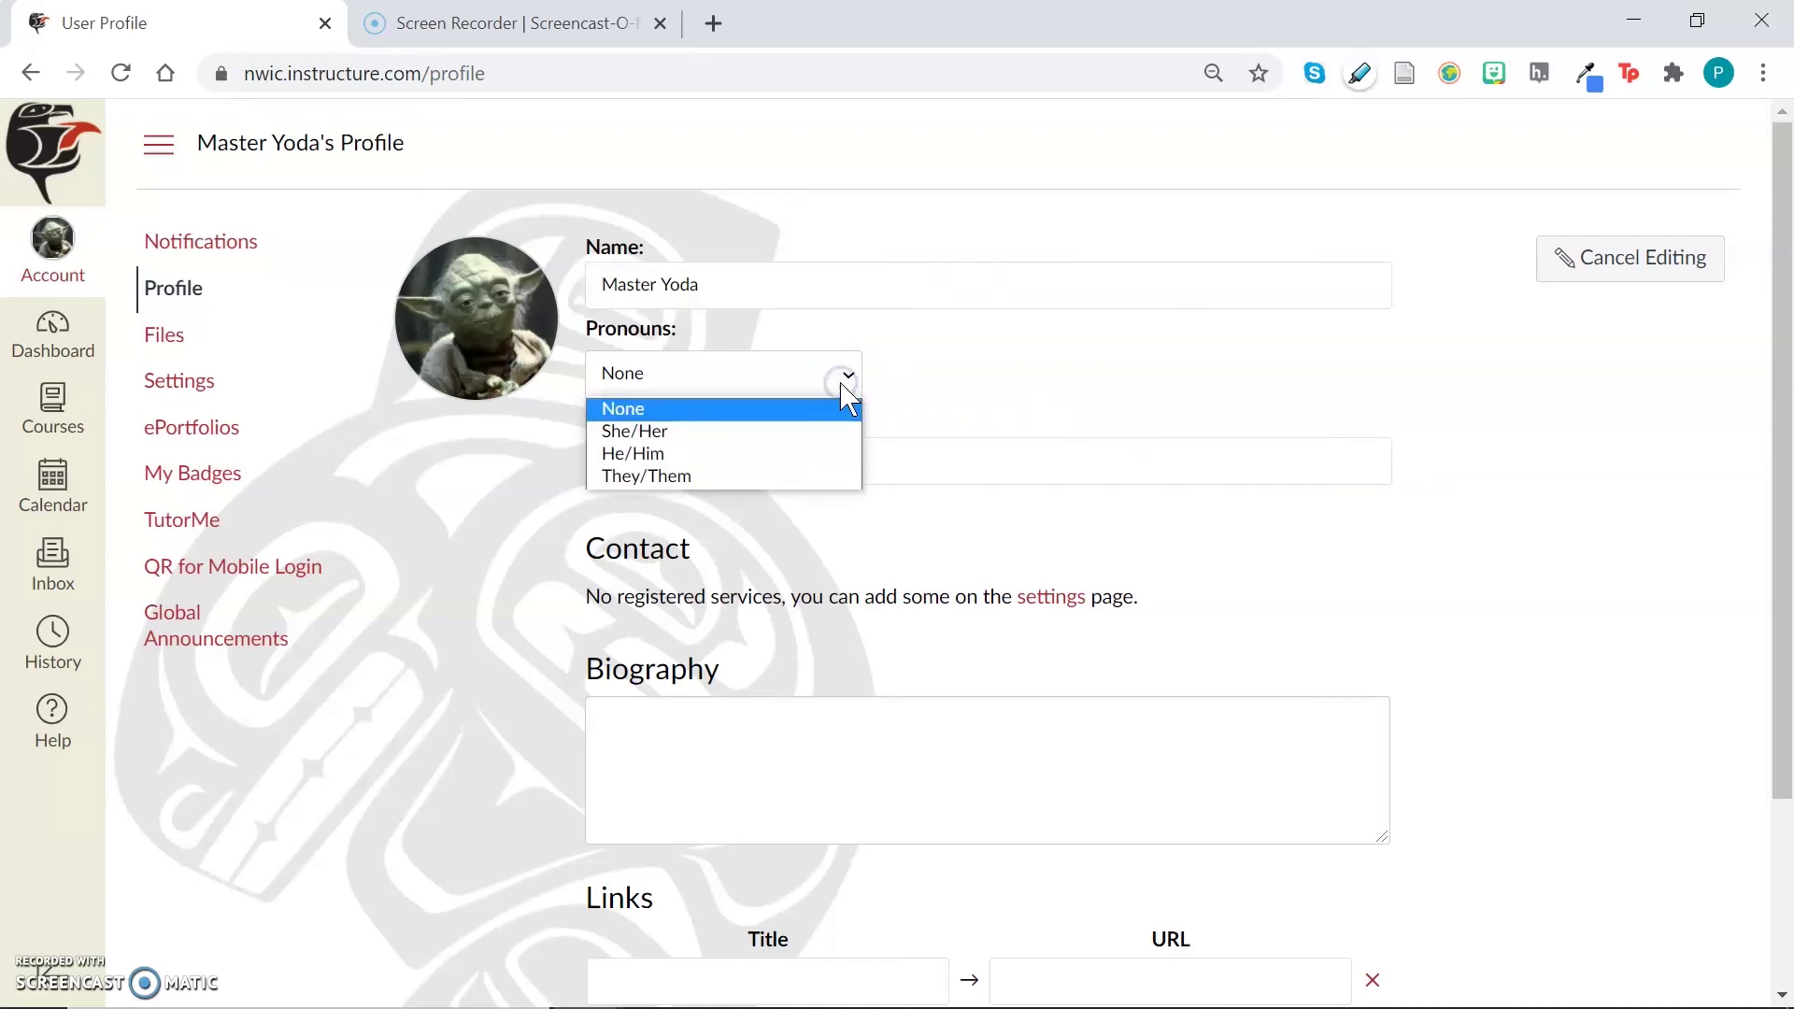
pyautogui.click(725, 454)
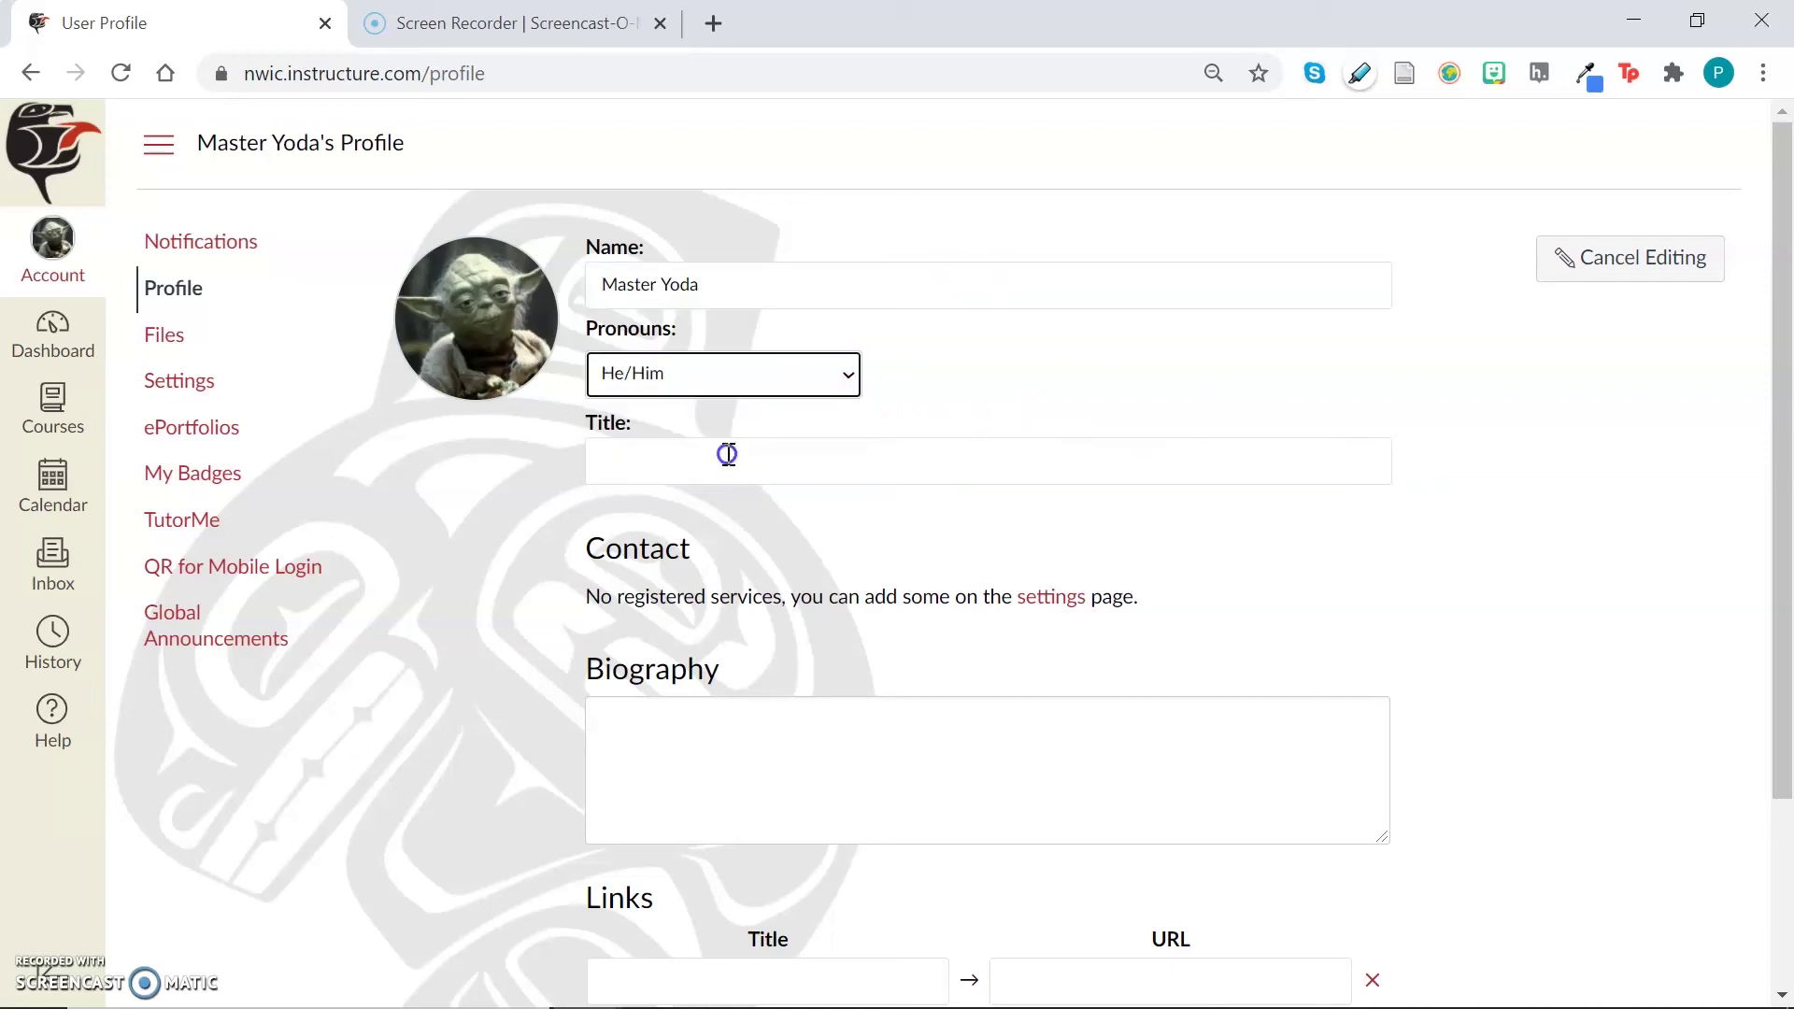
# Enter the profile biography "Born on an unknown planet and fought the galactic empire.".
pyautogui.scroll(-3, 1289, 408)
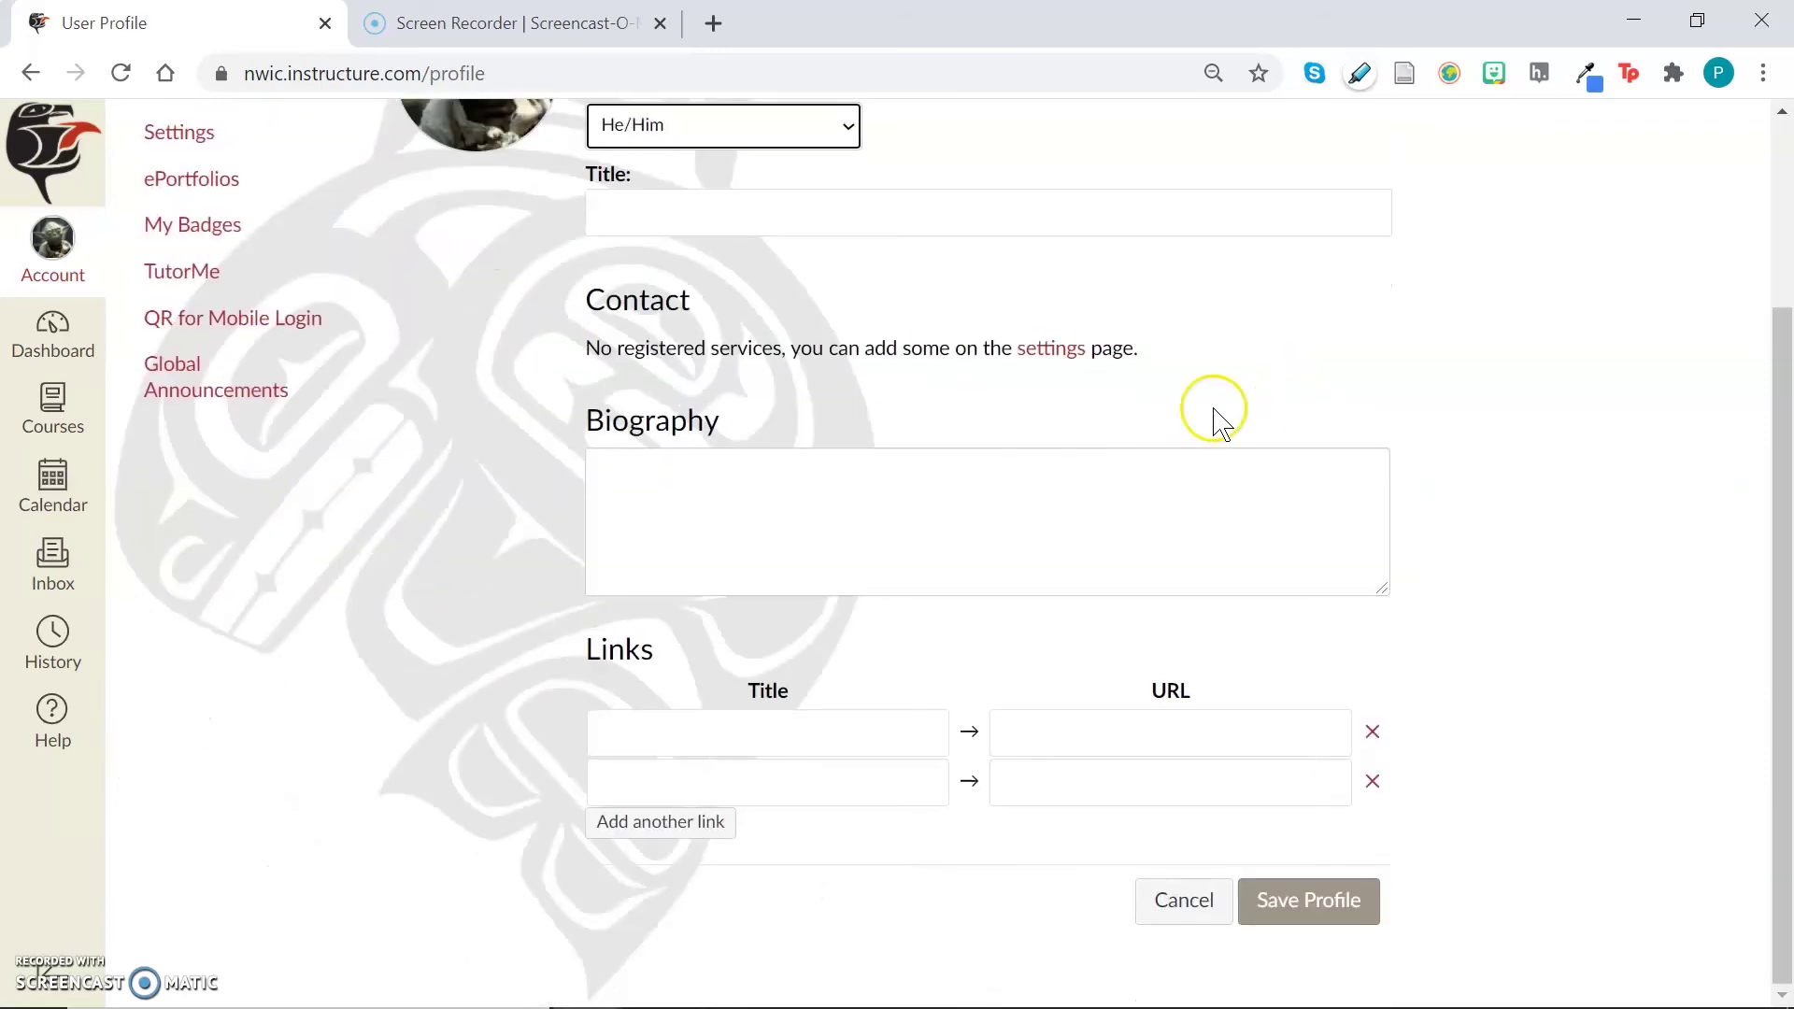
pyautogui.click(819, 480)
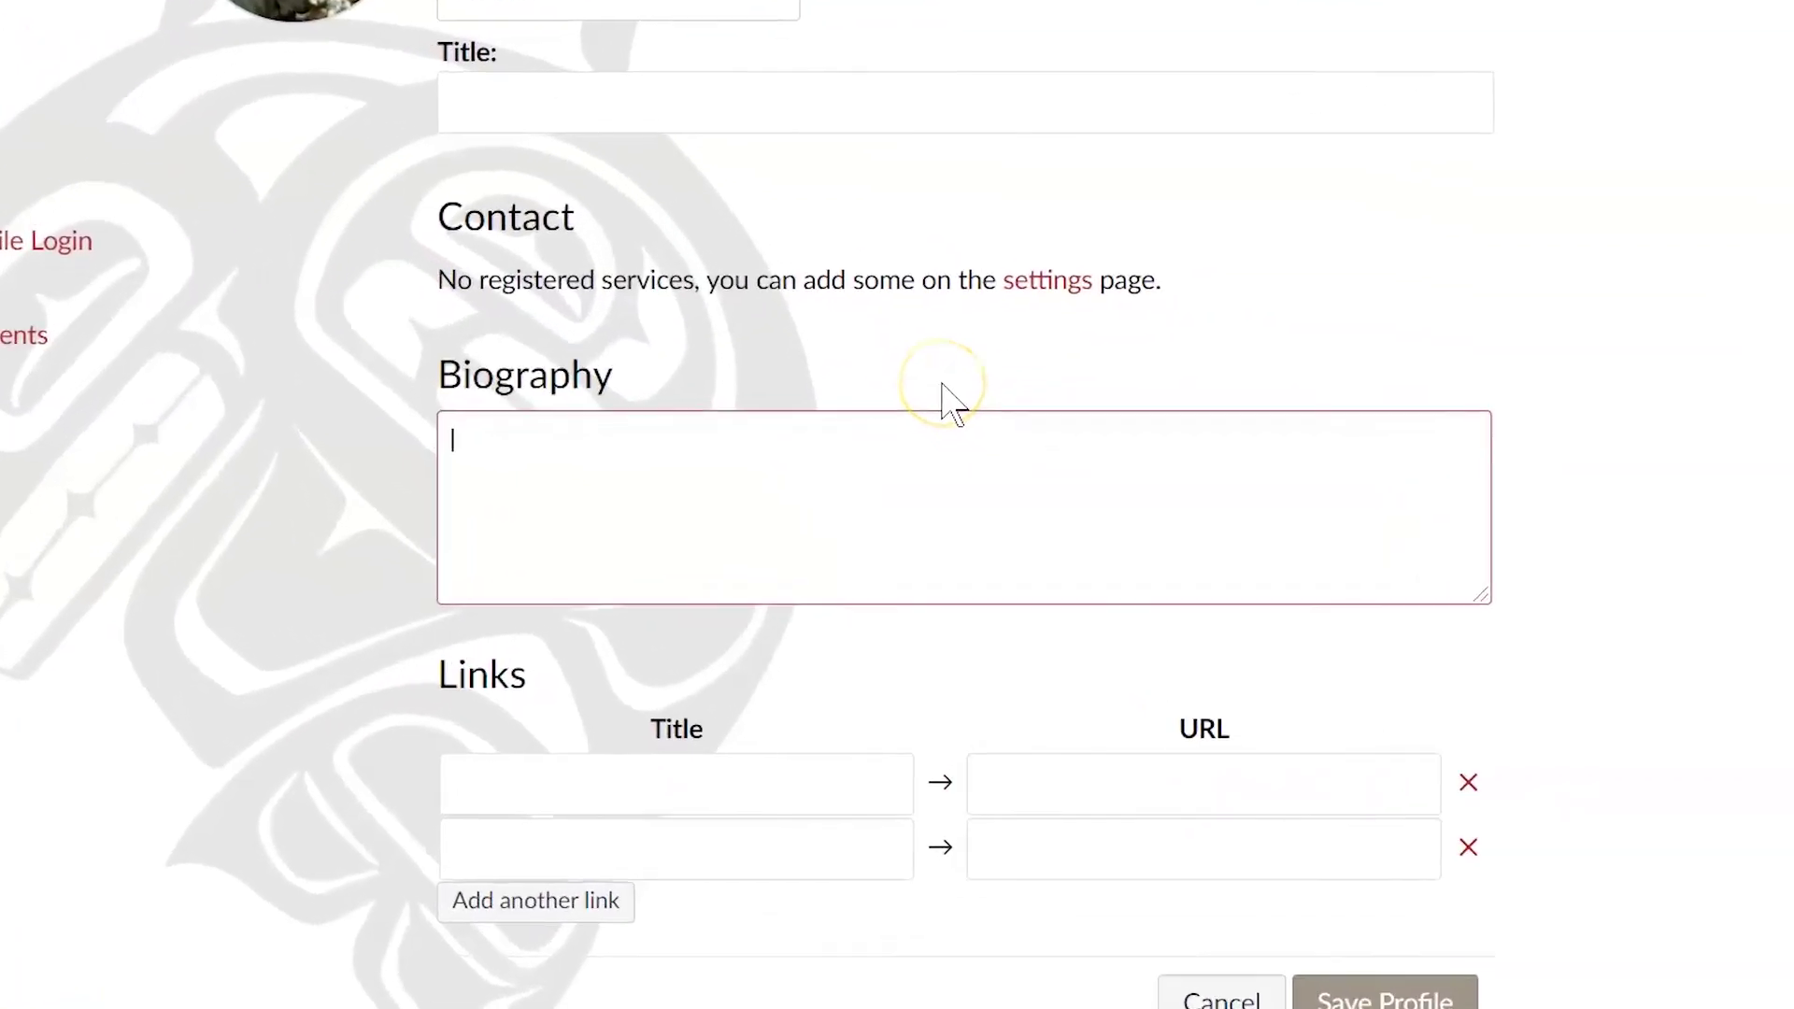
pyautogui.write('Born ')
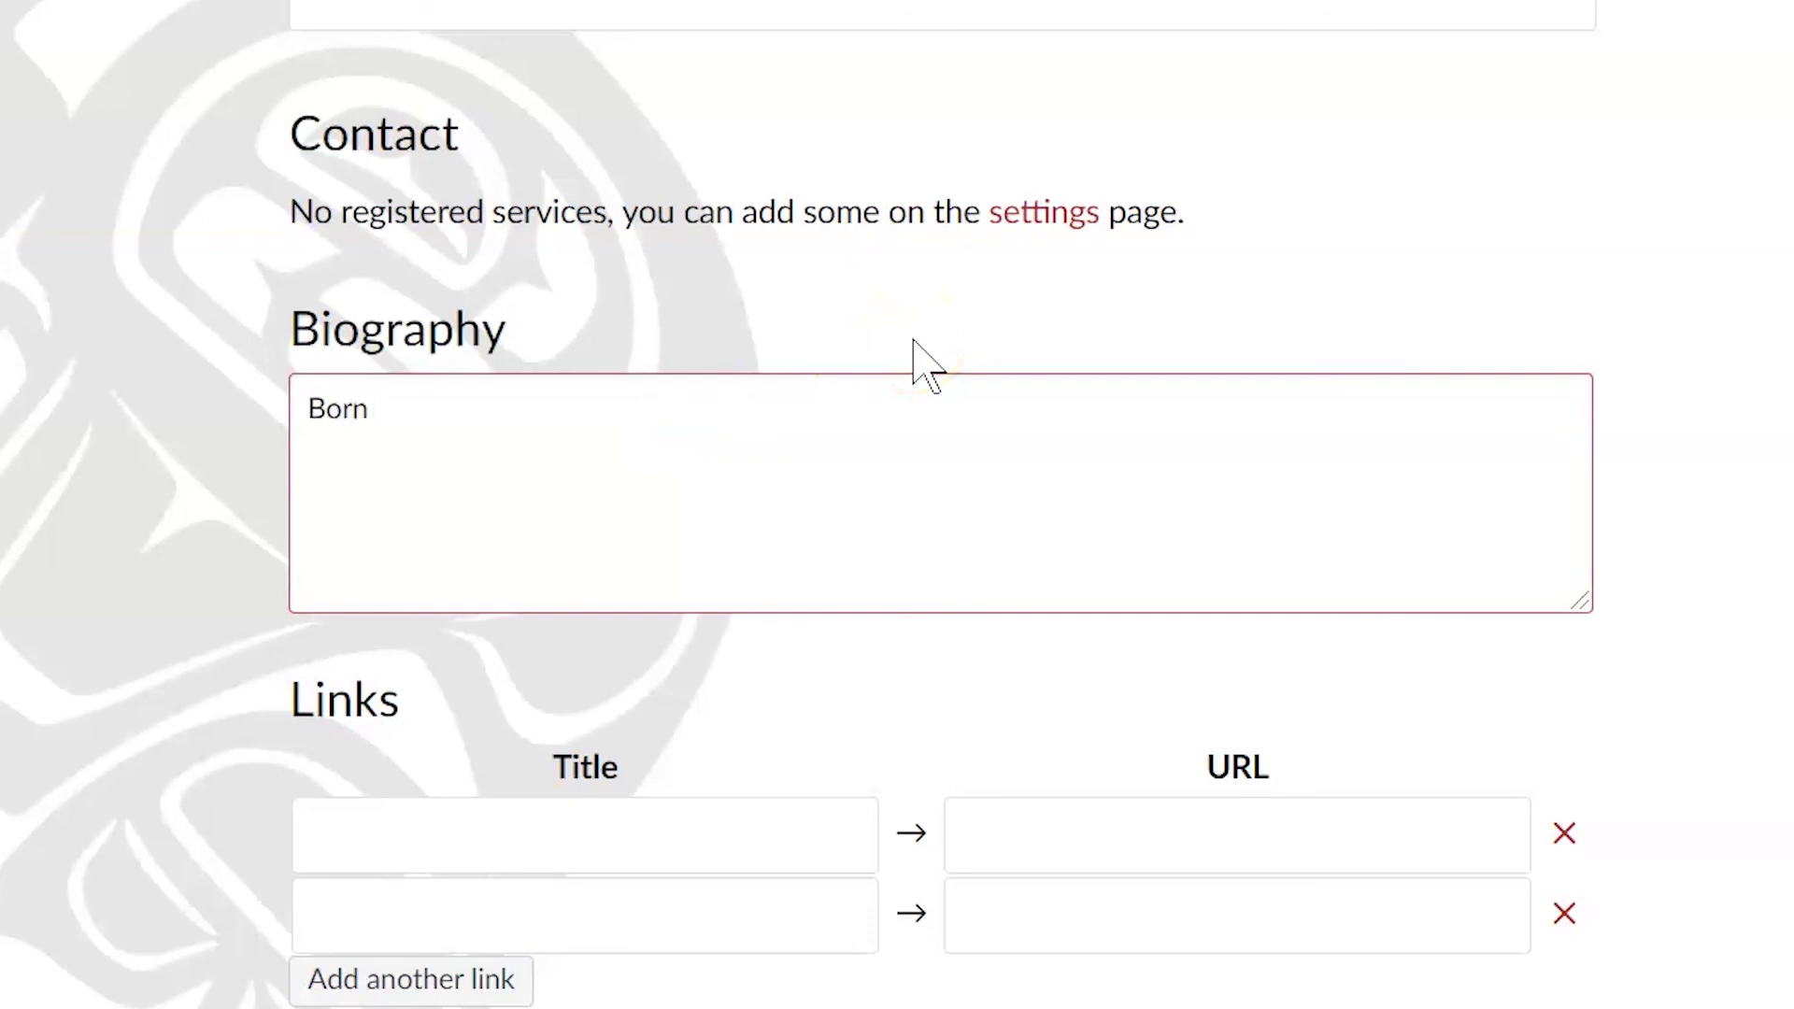
pyautogui.write('on an unknown planet and fought the g')
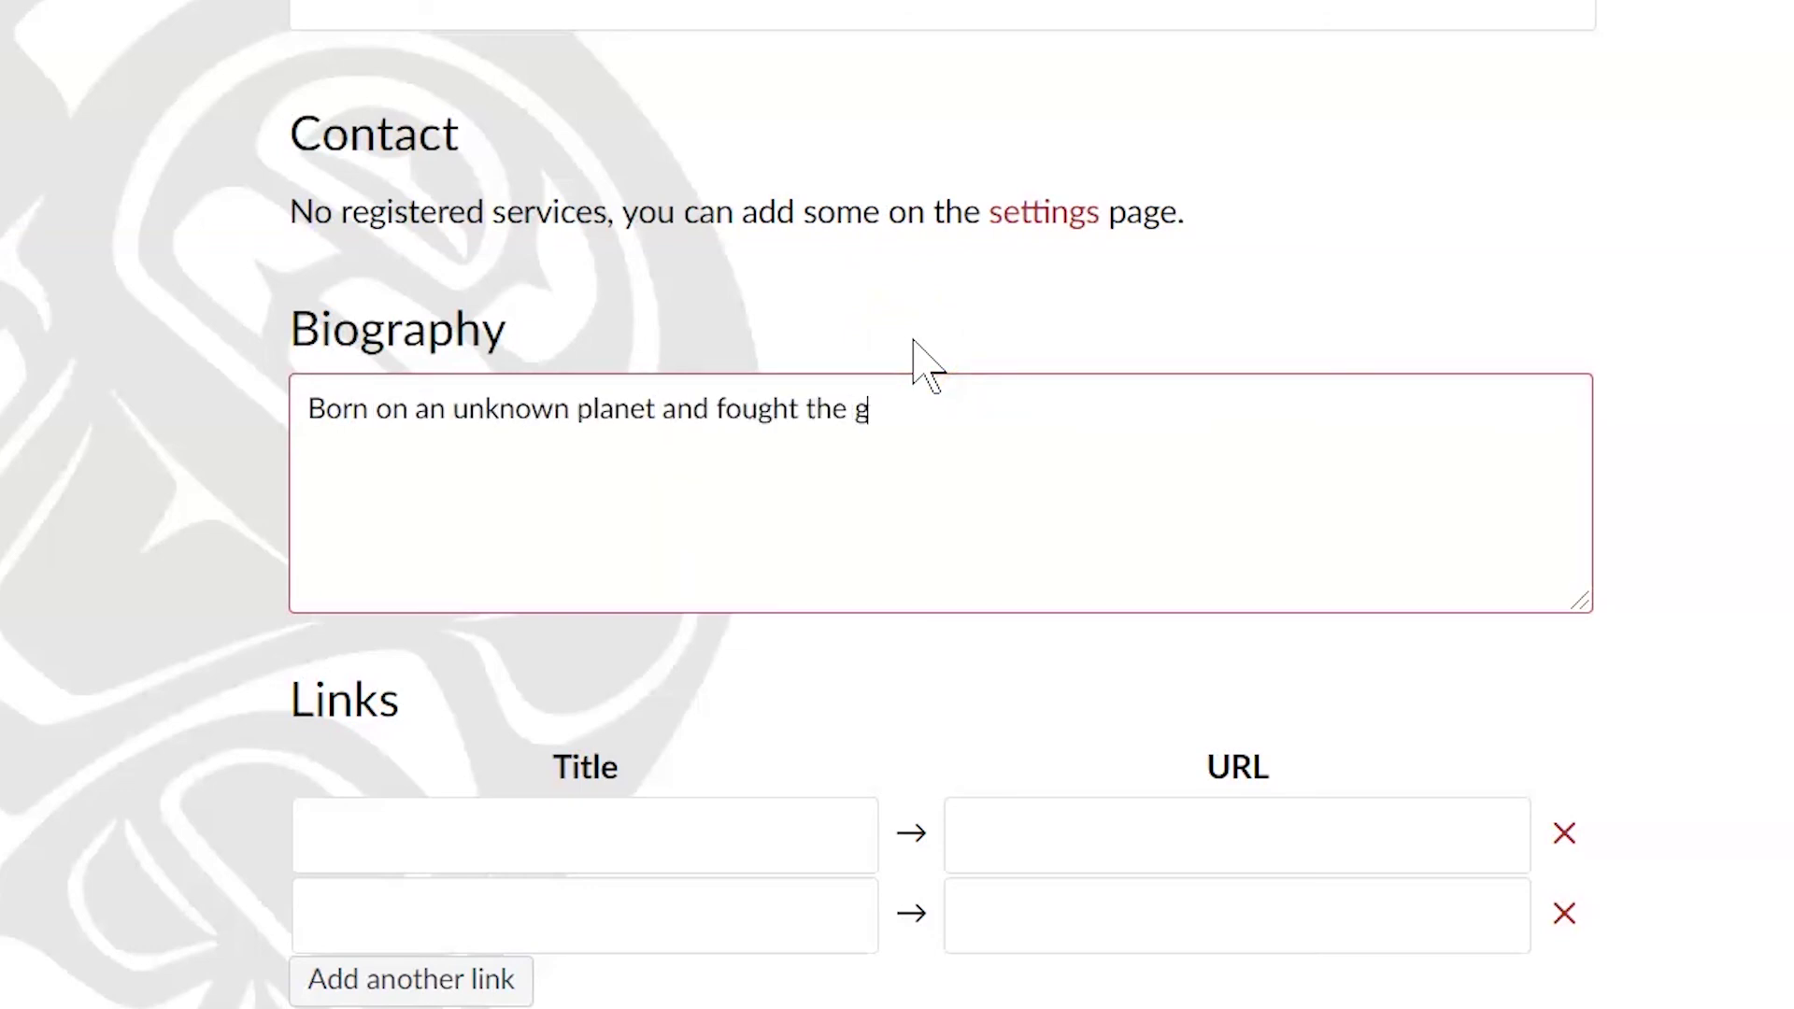
pyautogui.press('BackSpace')
pyautogui.write('galactic empire.')
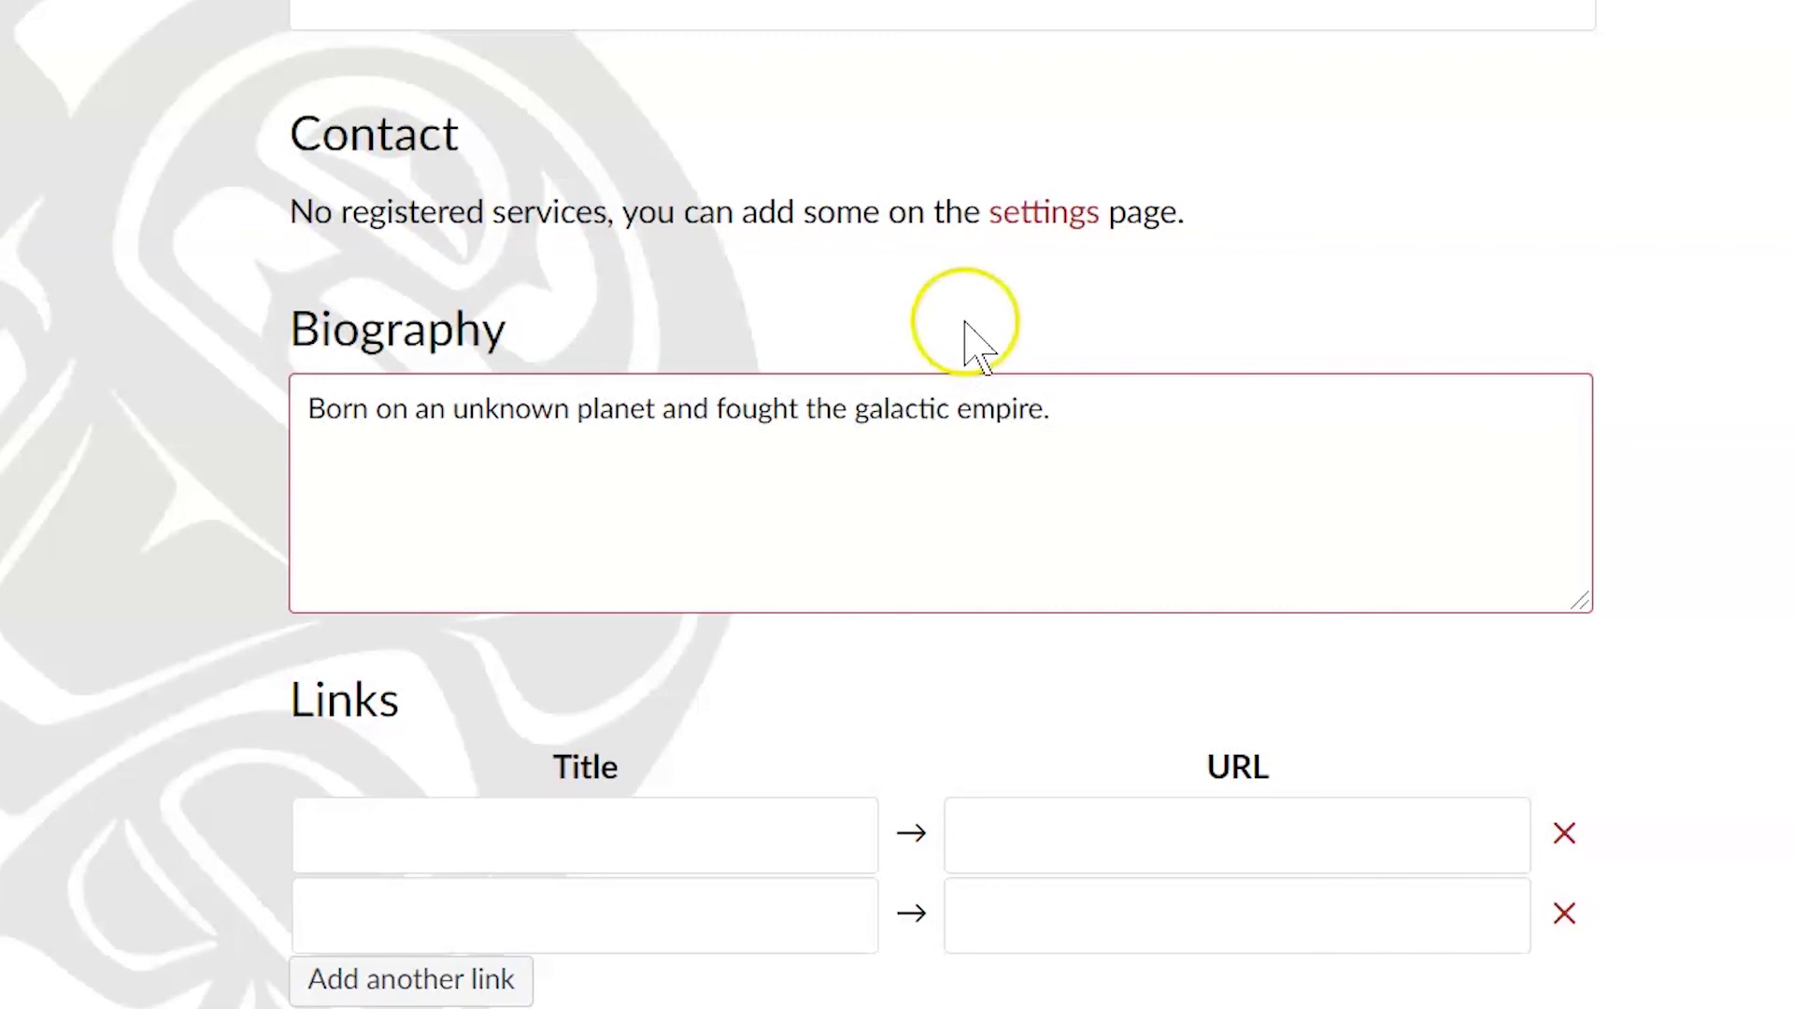
pyautogui.scroll(4, 1201, 275)
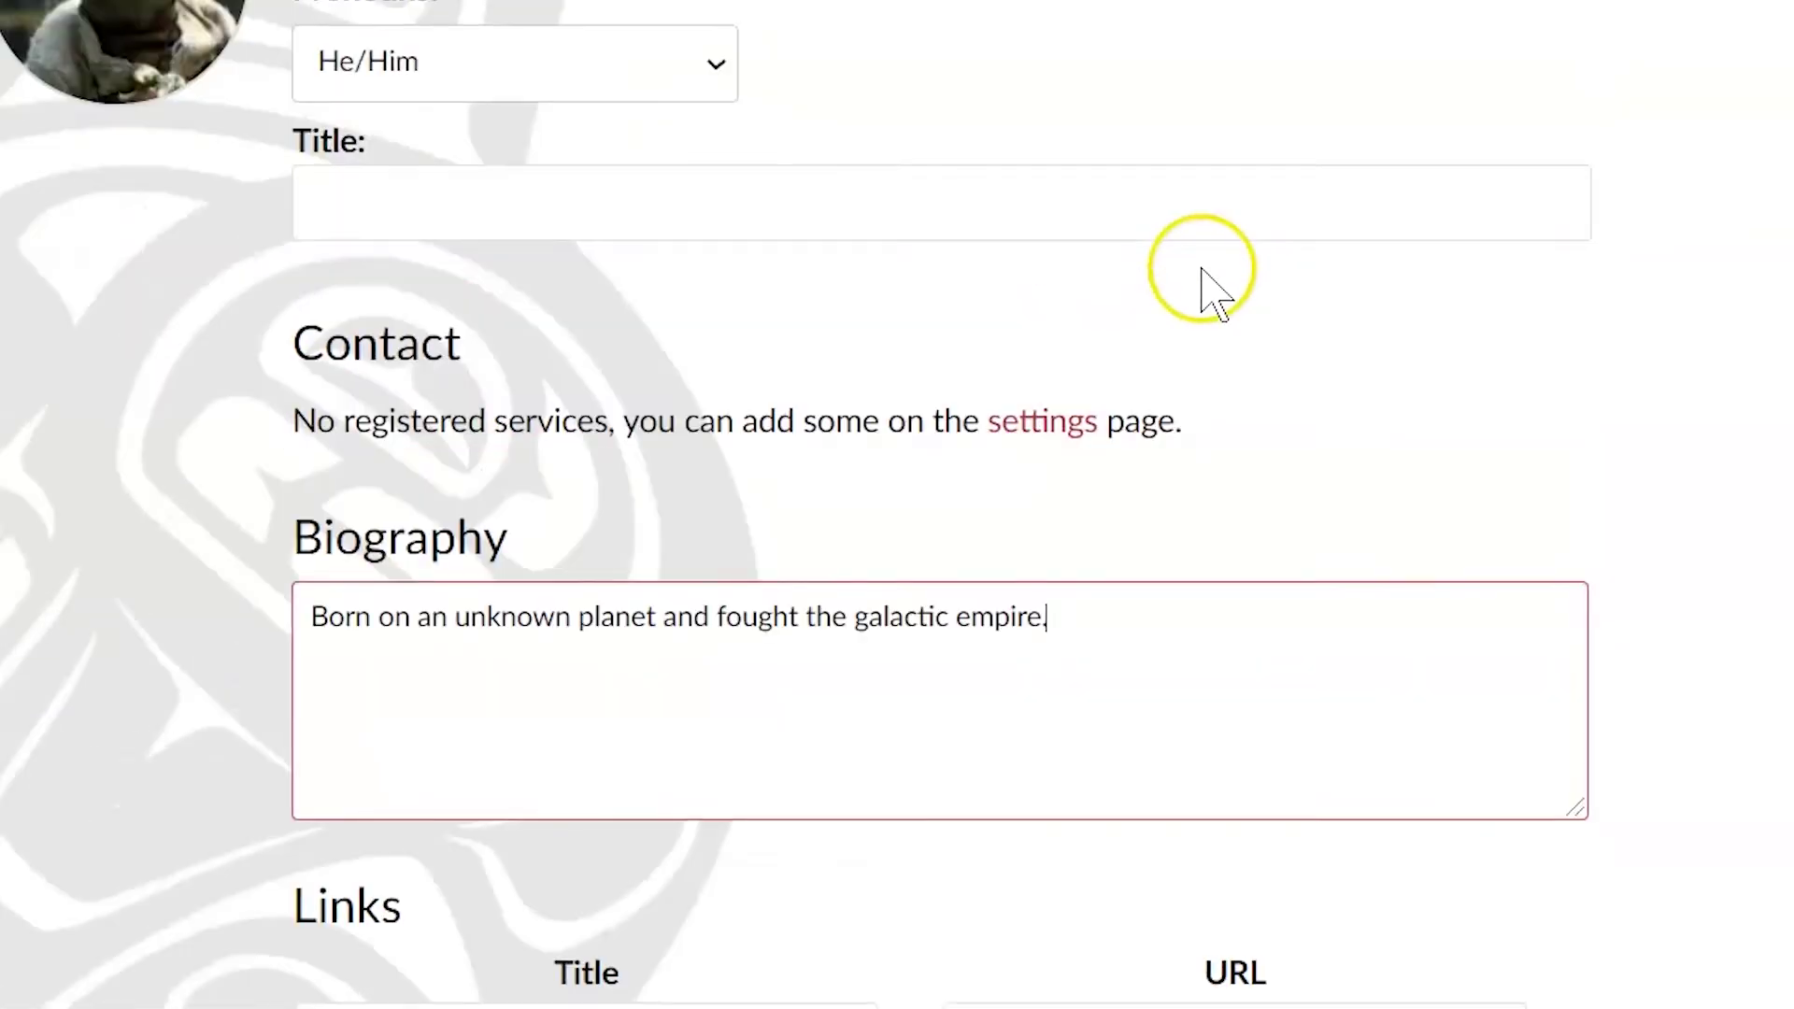
pyautogui.scroll(-4, 1201, 300)
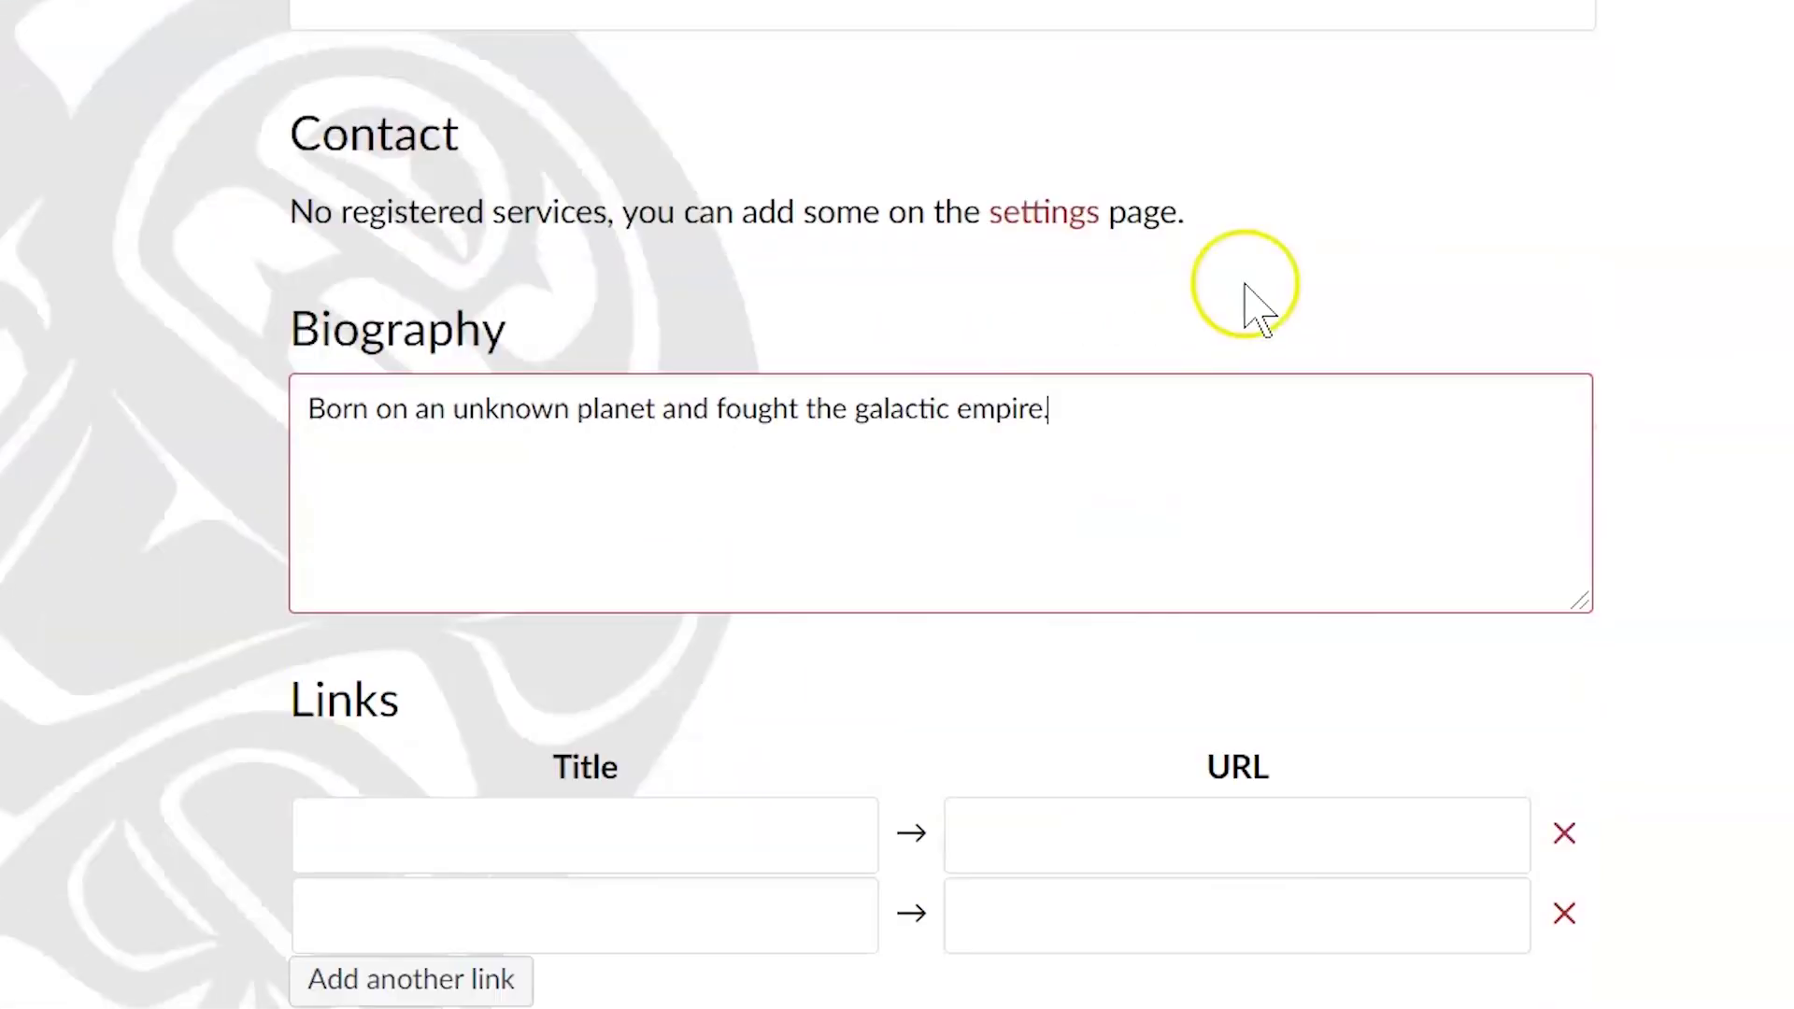